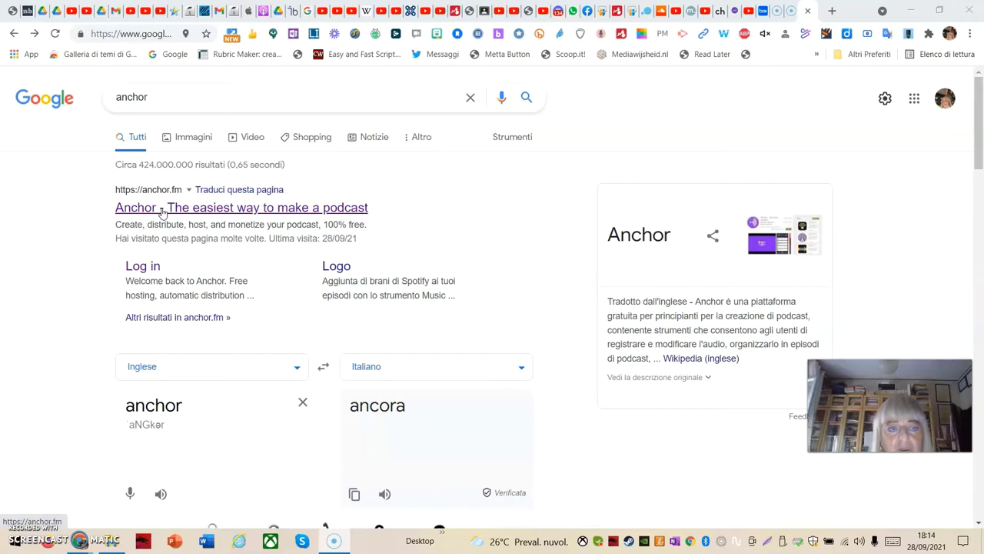
Open the Anchor podcast website from the search results
click(162, 209)
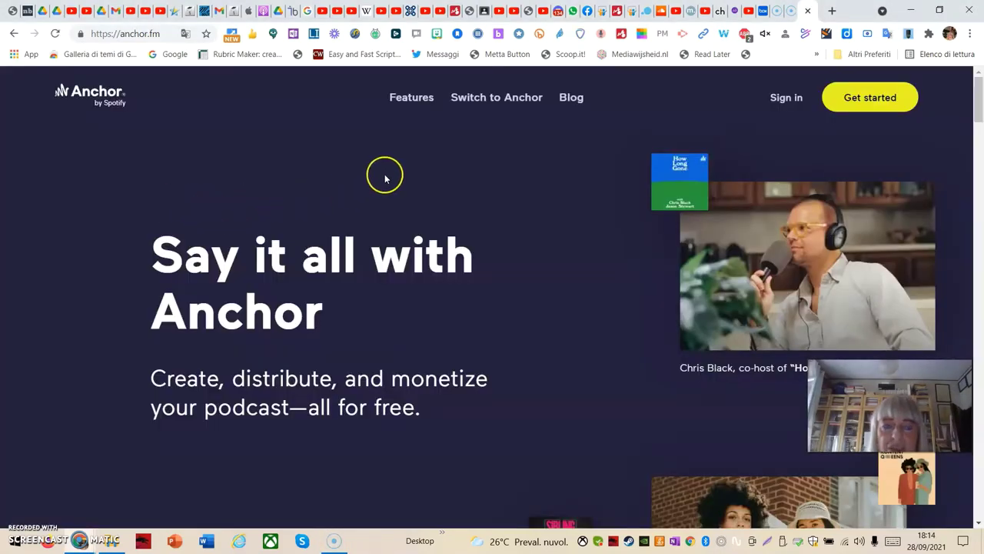
click(851, 103)
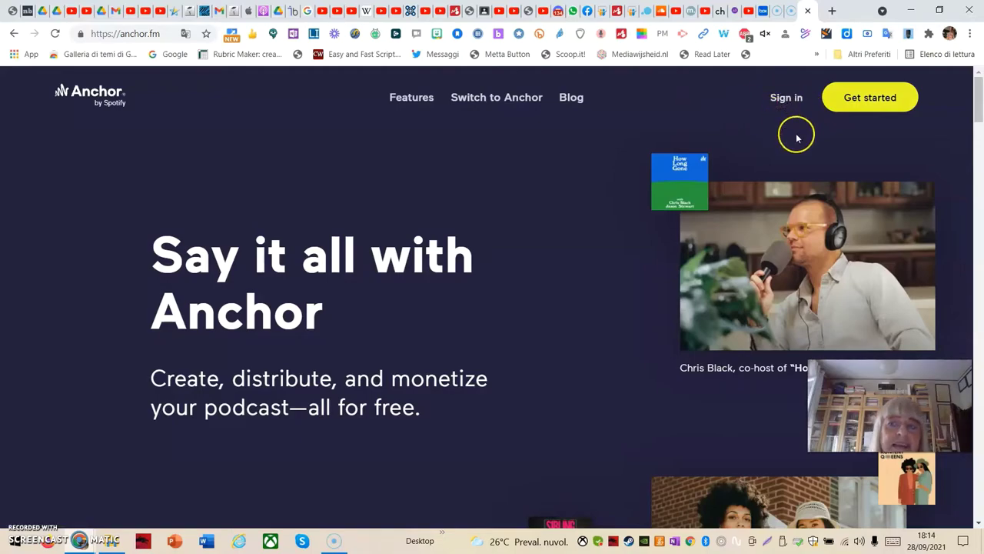
Look through the Anchor homepage down to the App Store and Google Play download links in the footer
scroll(827, 182, down, 1)
scroll(827, 183, down, 12)
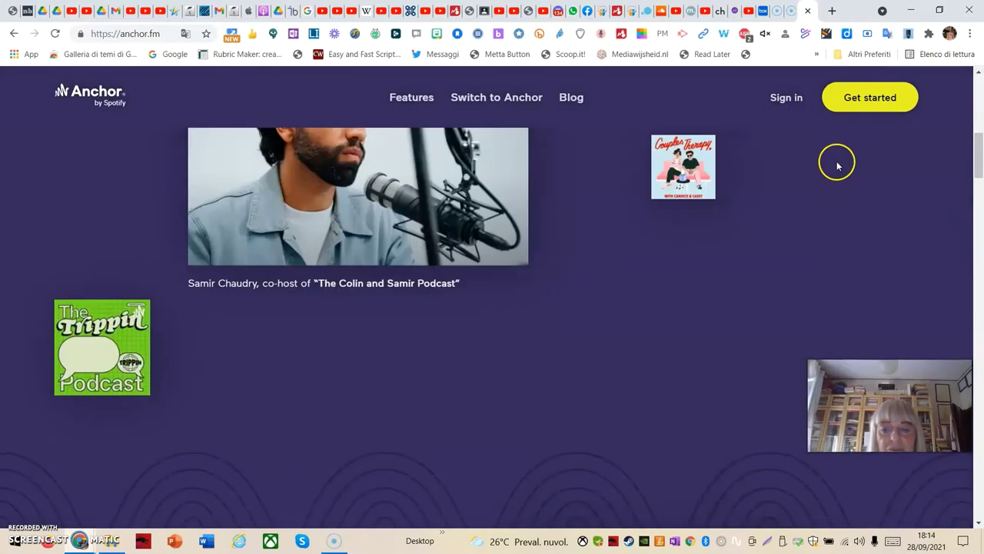
scroll(890, 173, down, 15)
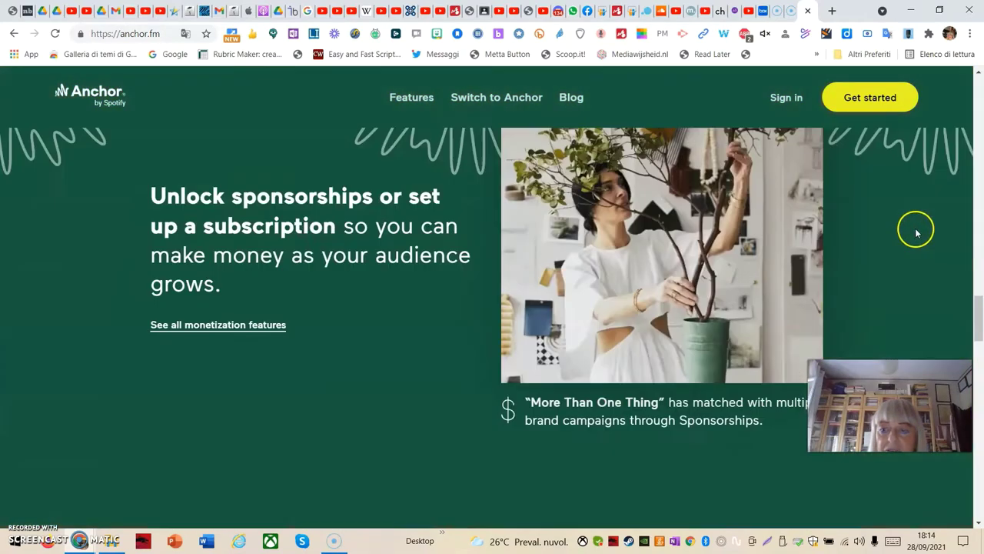
scroll(877, 340, down, 1)
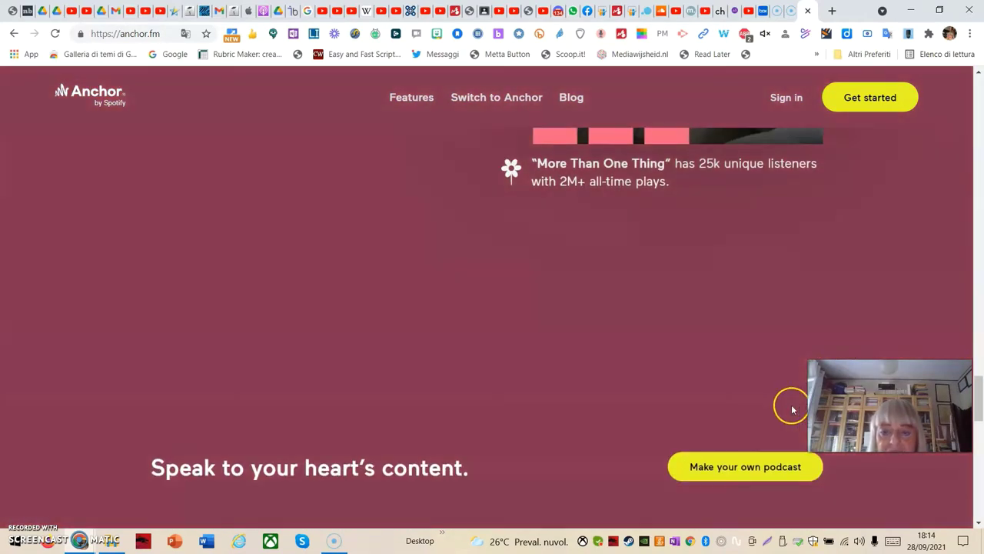
scroll(747, 493, down, 15)
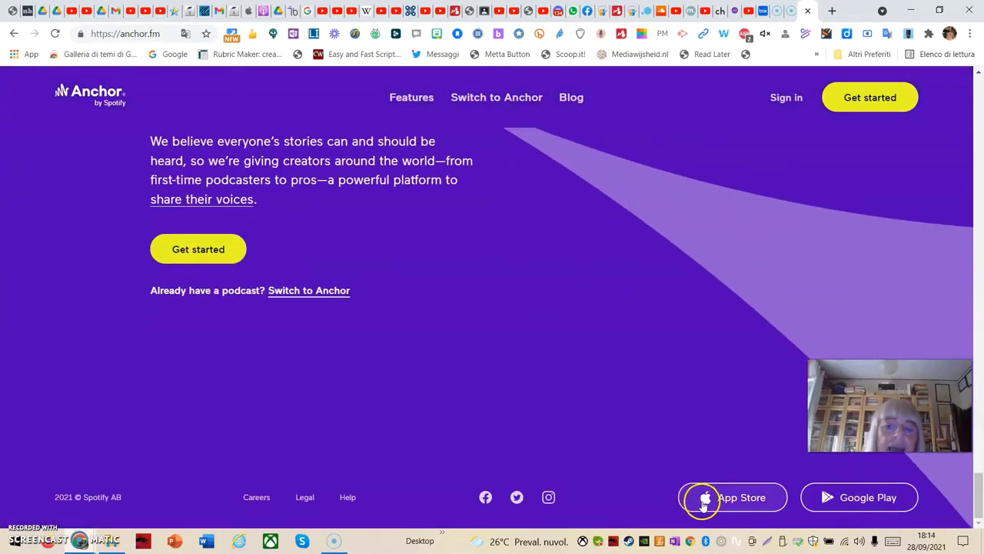
click(706, 510)
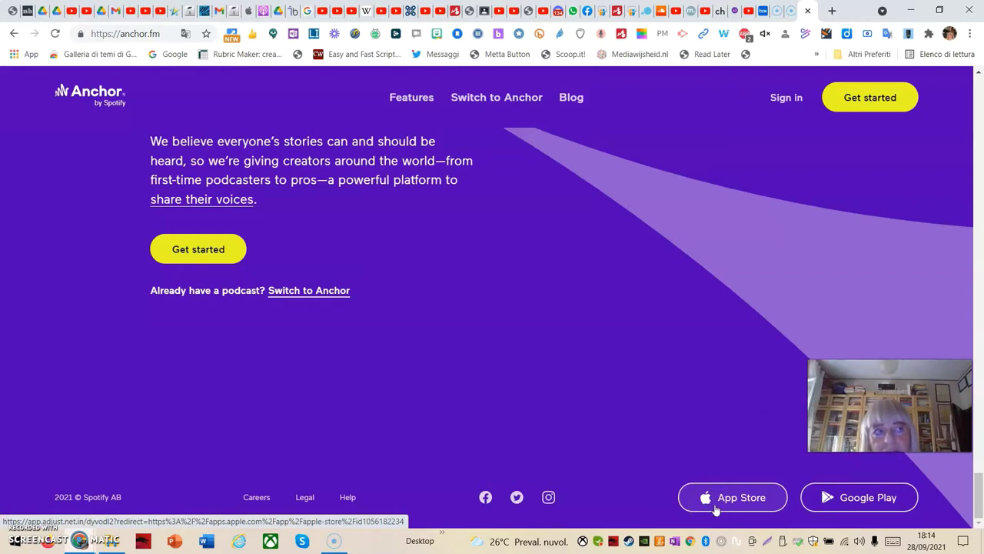
click(847, 501)
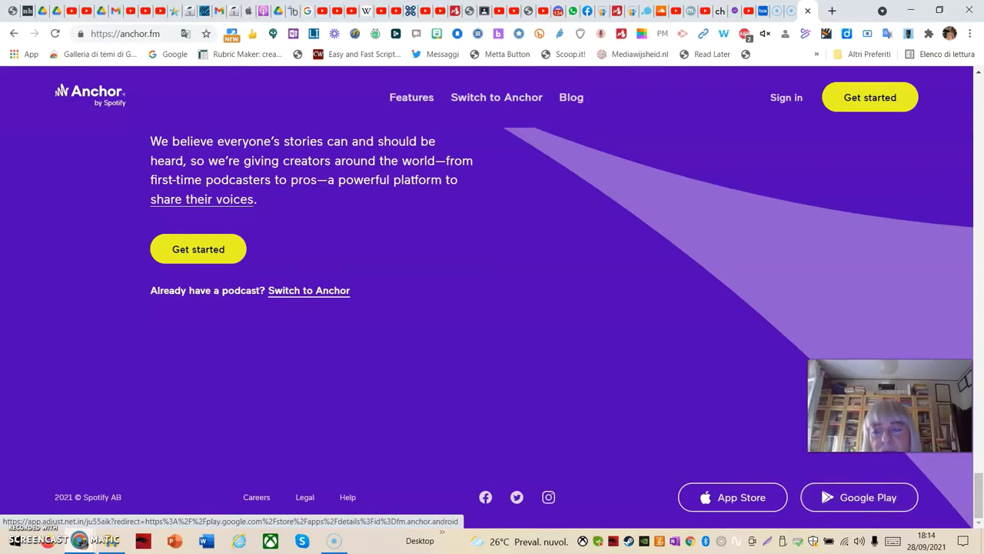
scroll(824, 153, up, 10)
scroll(863, 135, up, 10)
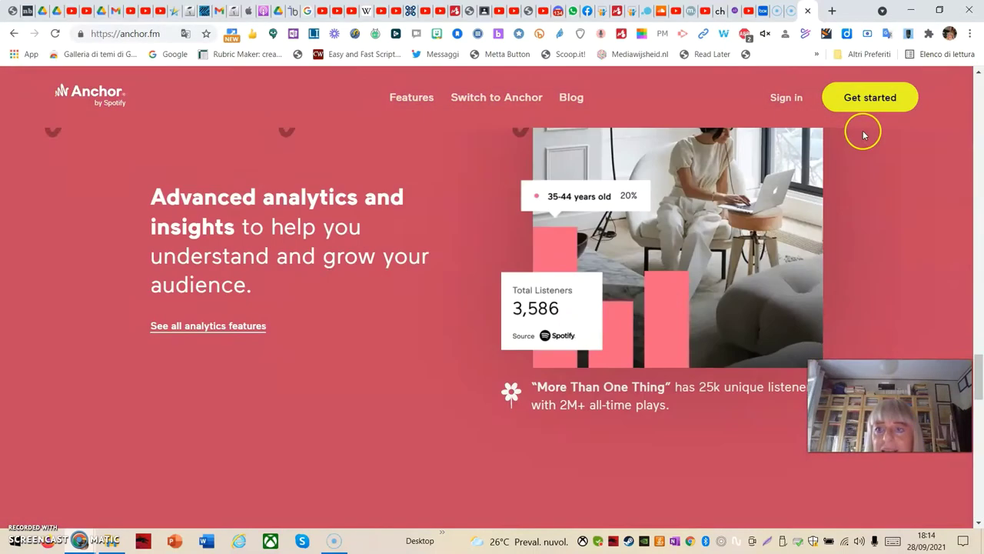
Sign in to the existing Anchor account with the saved e-mail and password
click(789, 100)
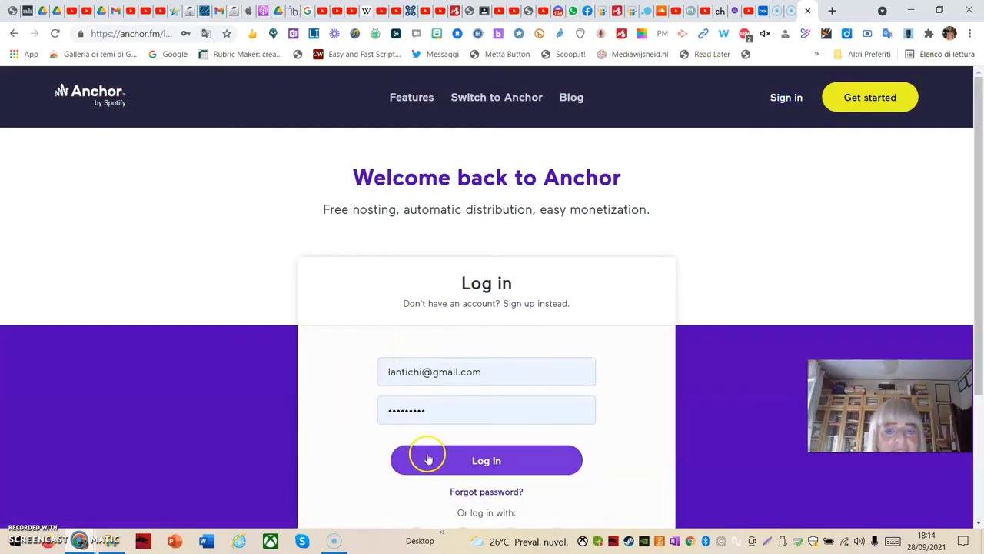
click(482, 460)
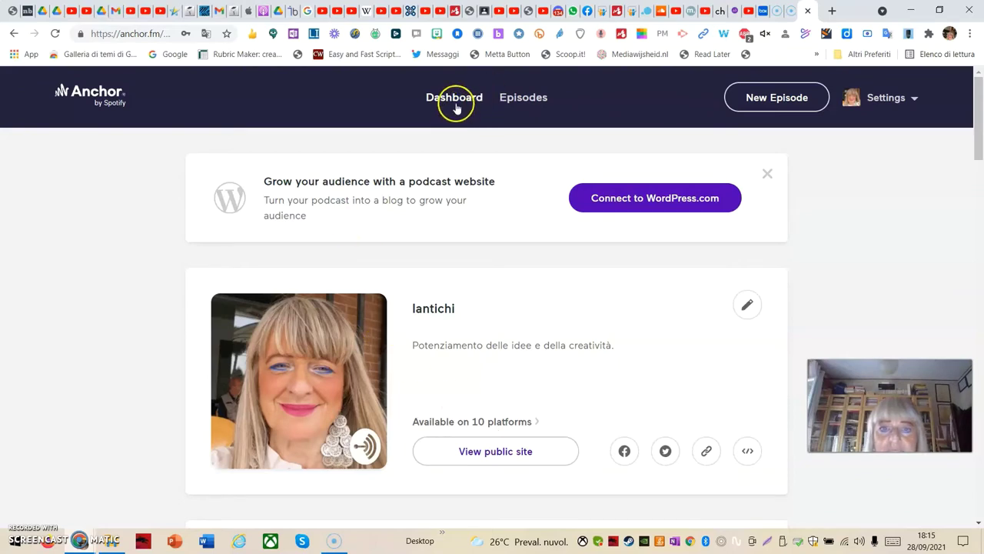
View the list of published episodes and return to the dashboard
click(526, 99)
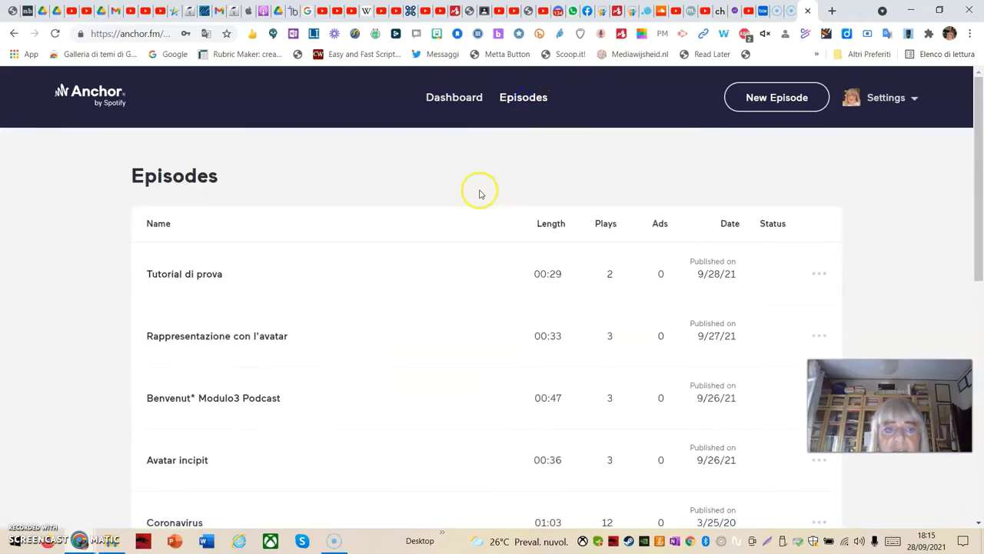
click(437, 101)
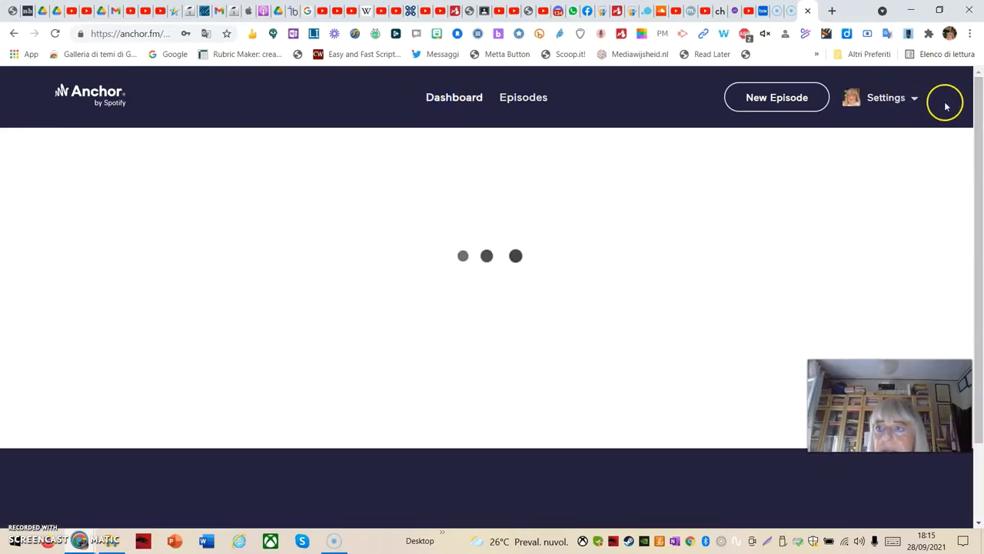
Open the page for updating the podcast settings
click(915, 100)
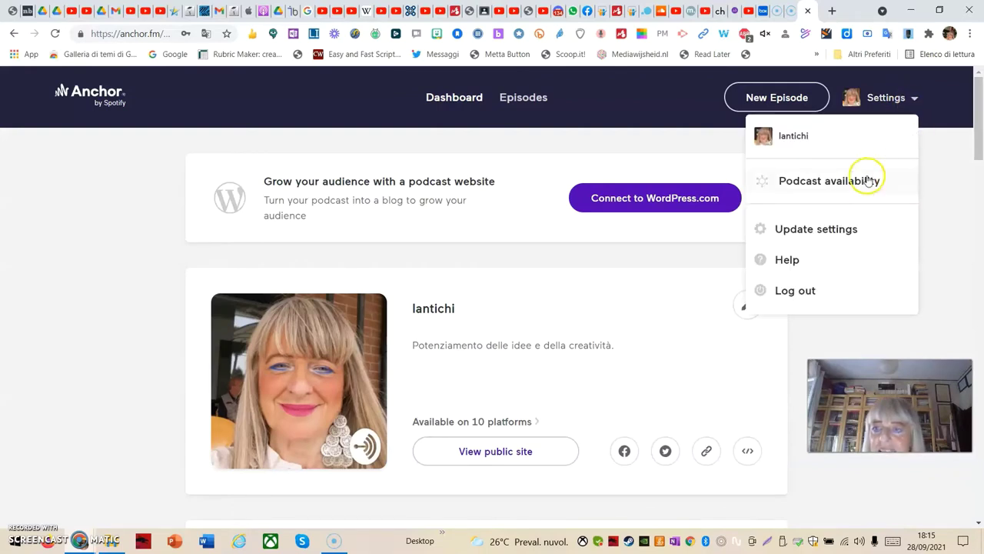
click(808, 231)
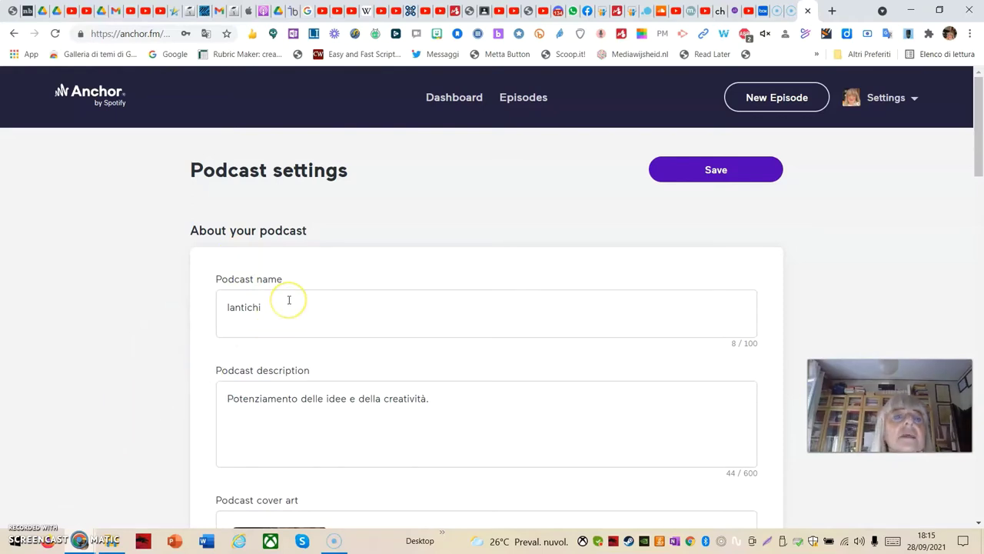
Examine the podcast name, description and cover art options in the podcast settings
scroll(289, 300, down, 1)
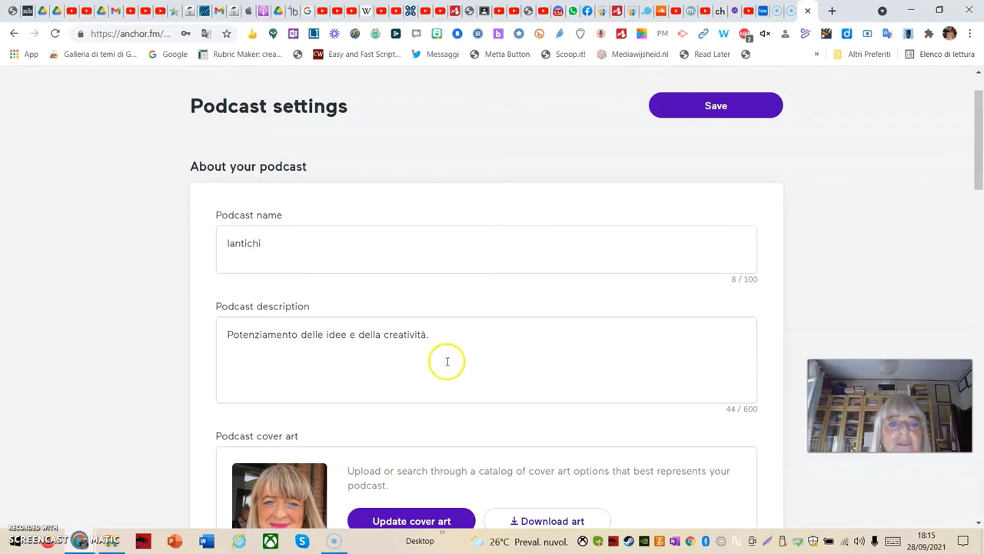
scroll(448, 338, down, 1)
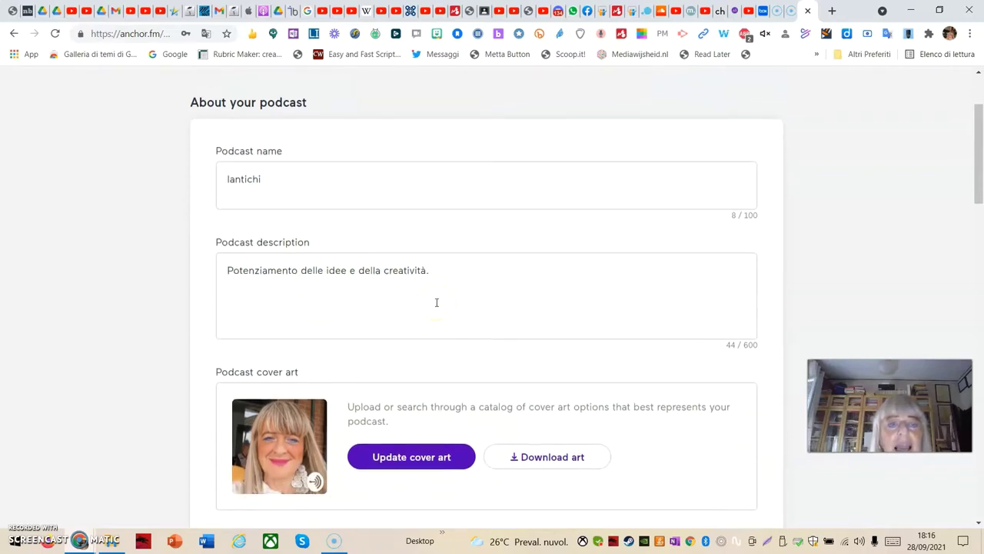
scroll(436, 302, down, 1)
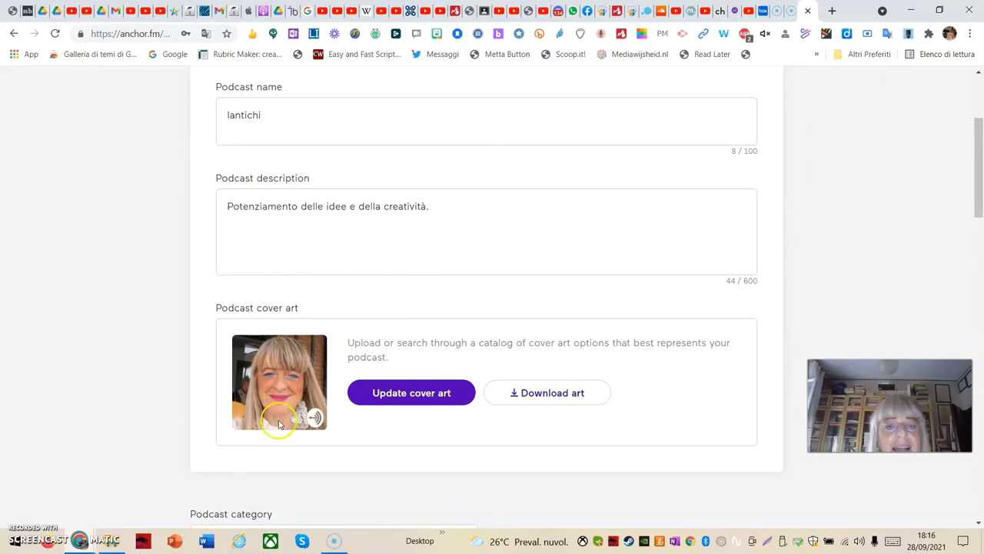
click(379, 398)
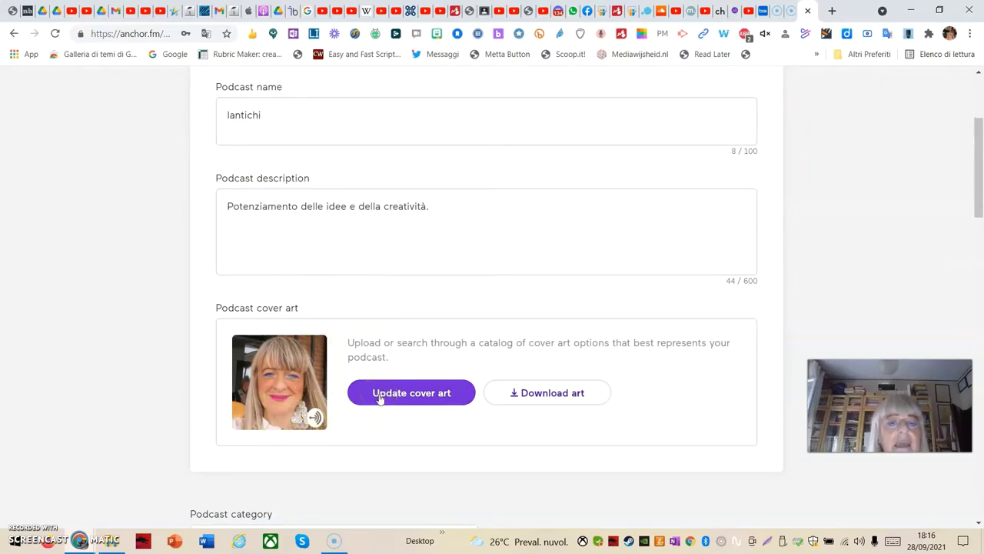
click(265, 392)
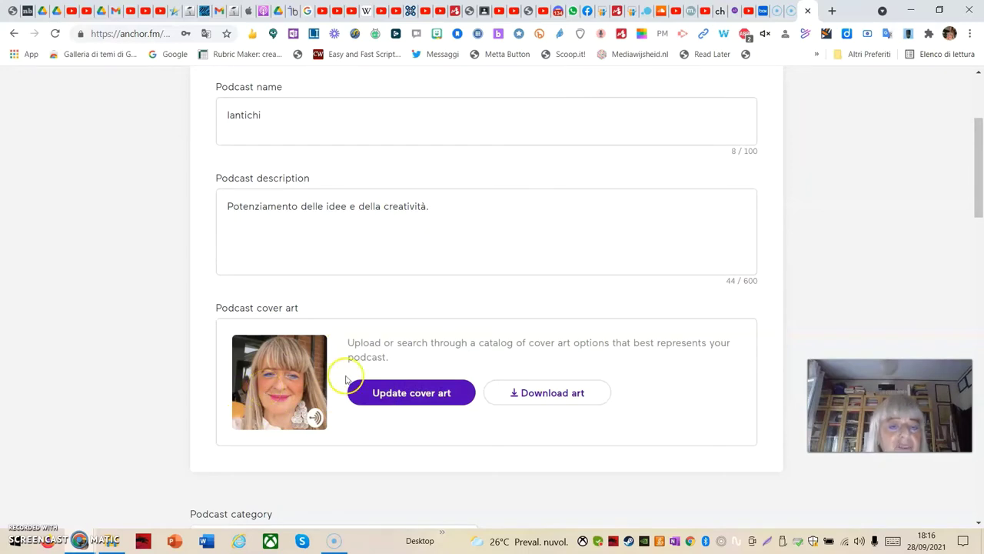
click(362, 405)
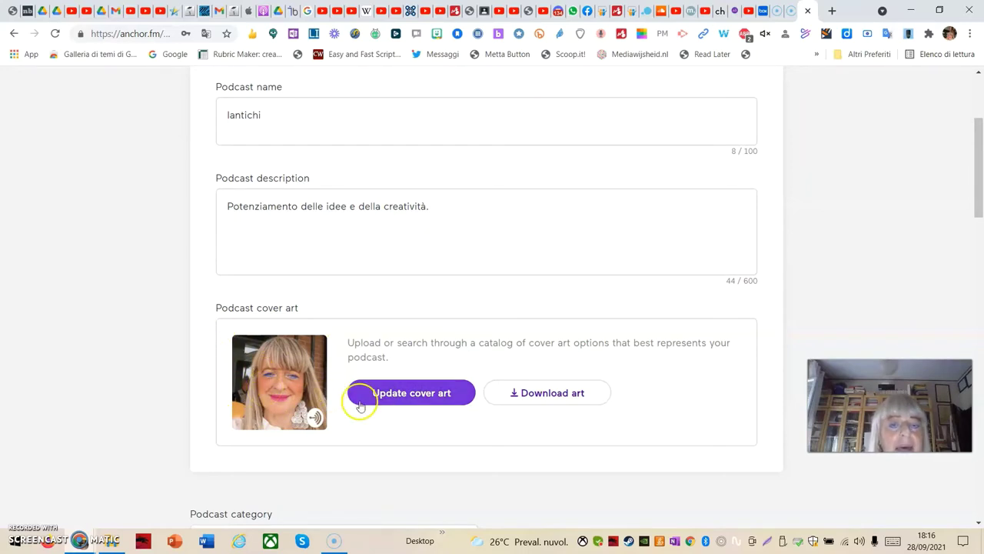
scroll(389, 400, down, 1)
click(396, 384)
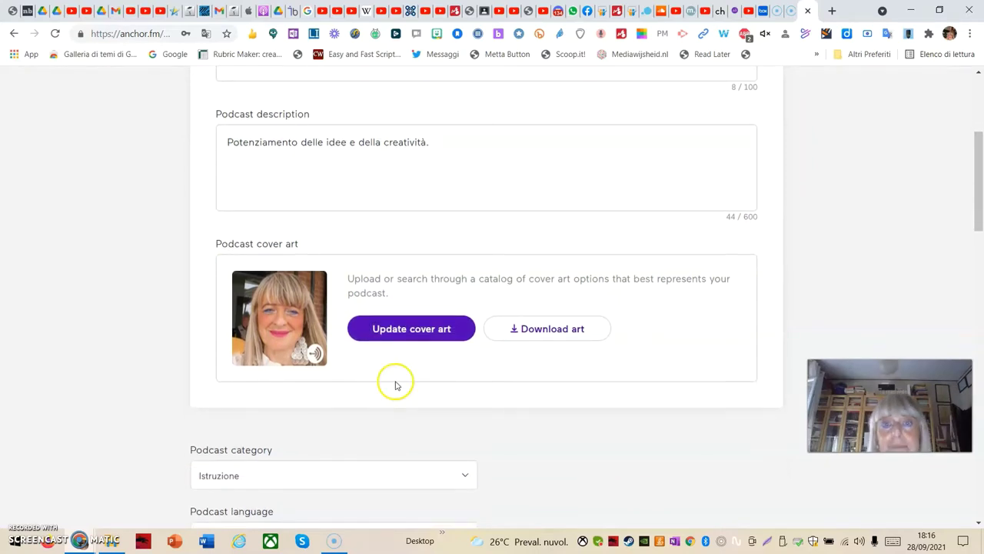
scroll(393, 383, down, 2)
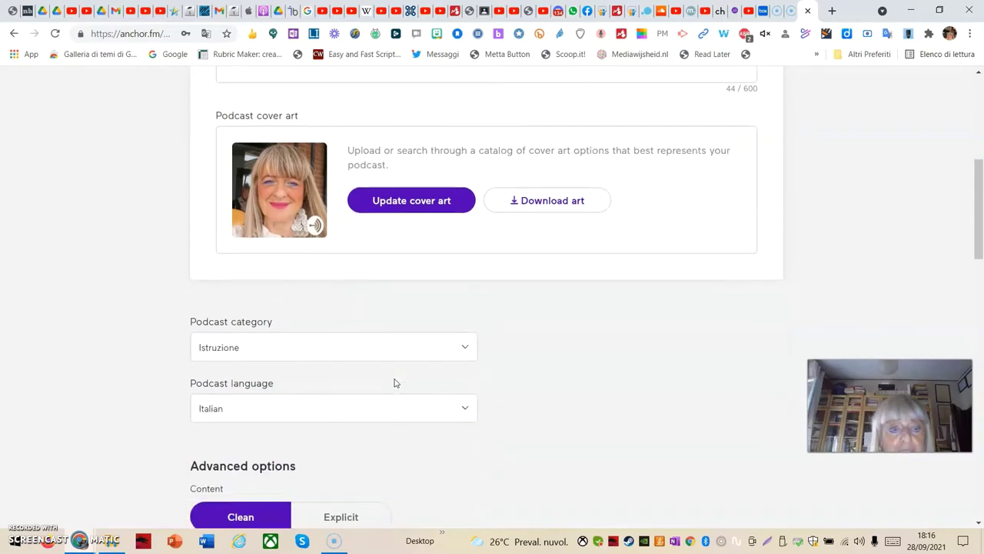
Check the available podcast categories and languages, keeping Istruzione and Italian, and view the advanced options
click(465, 352)
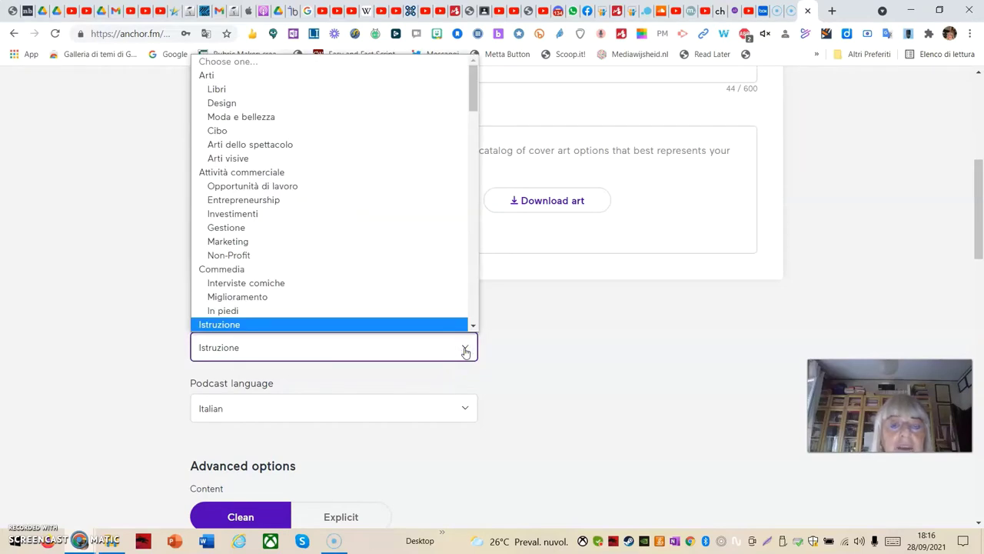
click(466, 351)
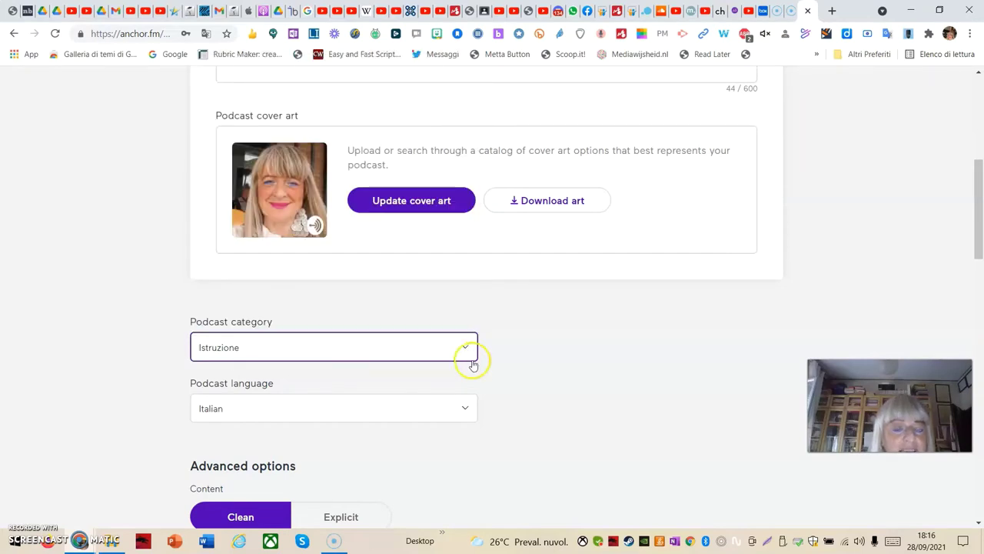
scroll(475, 373, down, 2)
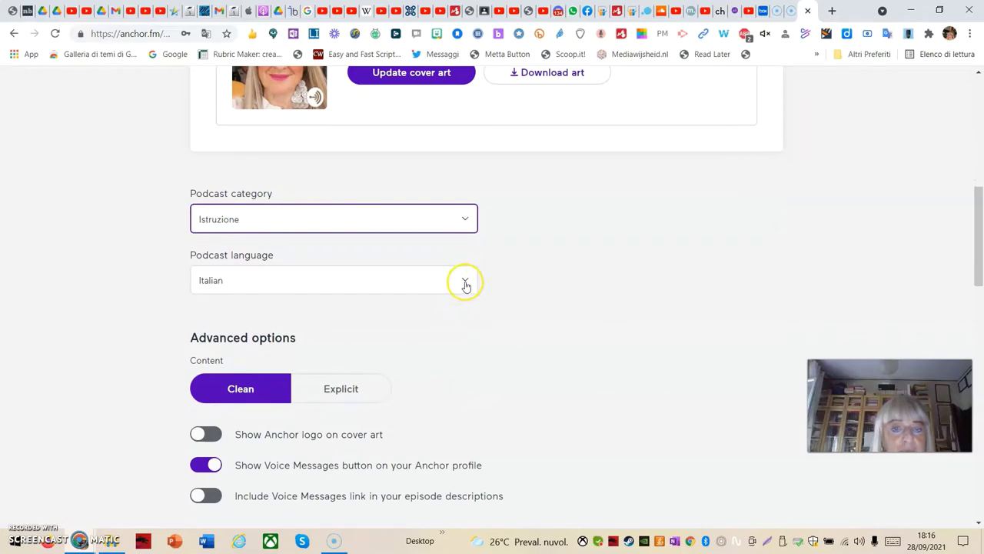
click(465, 286)
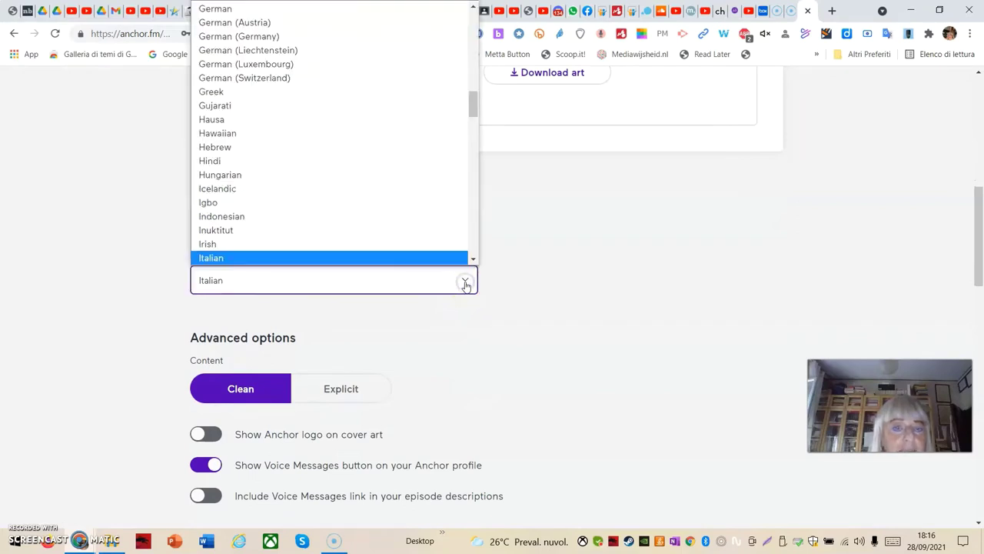
click(465, 285)
scroll(473, 318, down, 1)
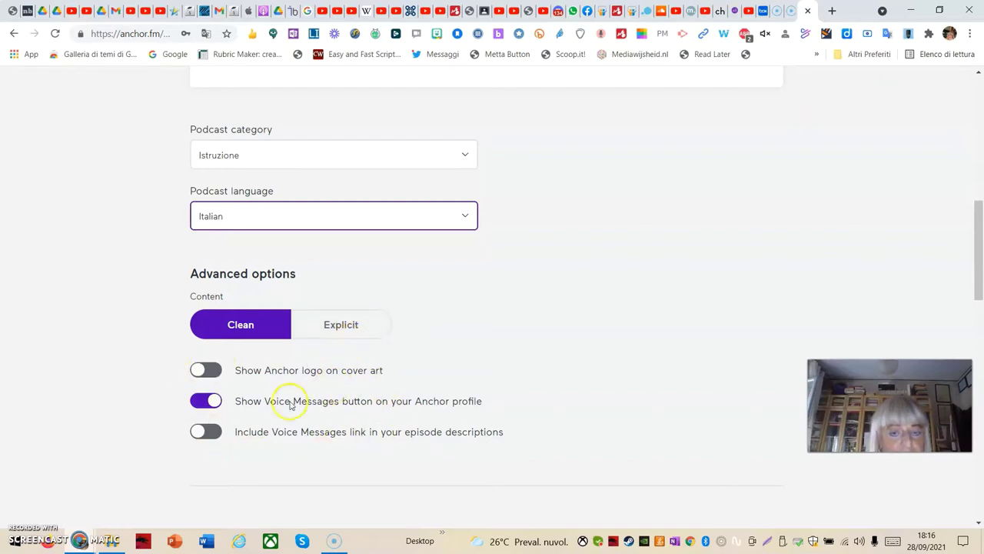
Review the account settings: display name, e-mail, website, custom URL, profile color and social connections
scroll(389, 420, down, 3)
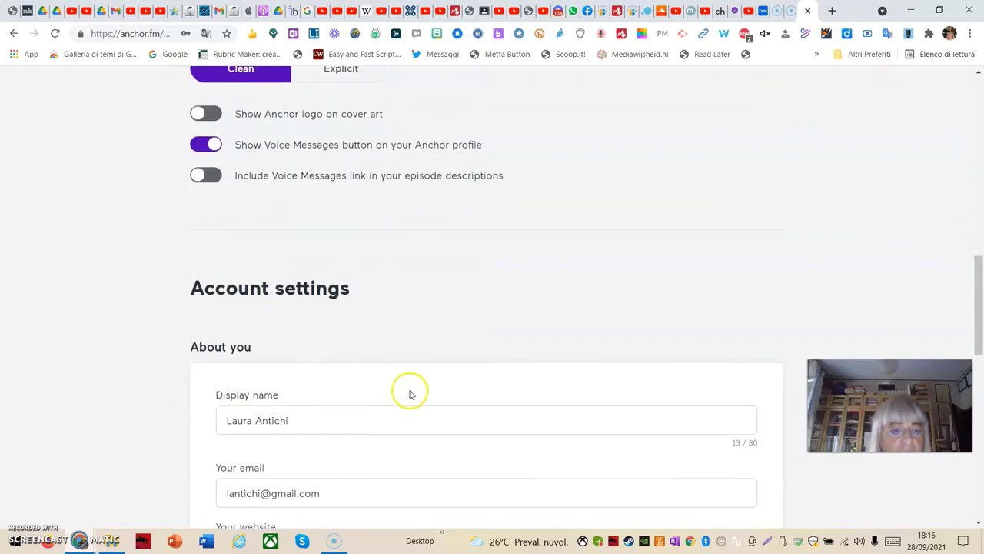
scroll(411, 388, down, 2)
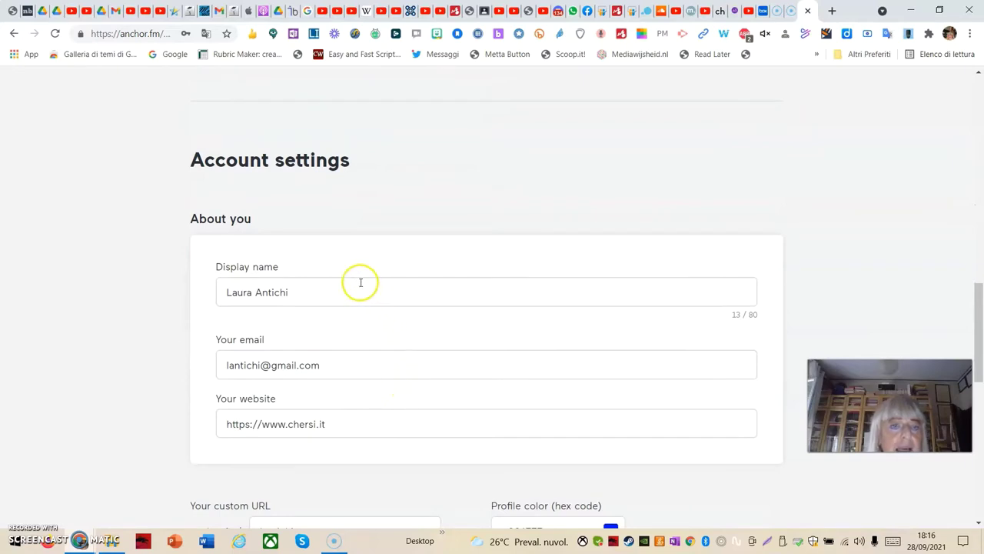
scroll(352, 250, down, 1)
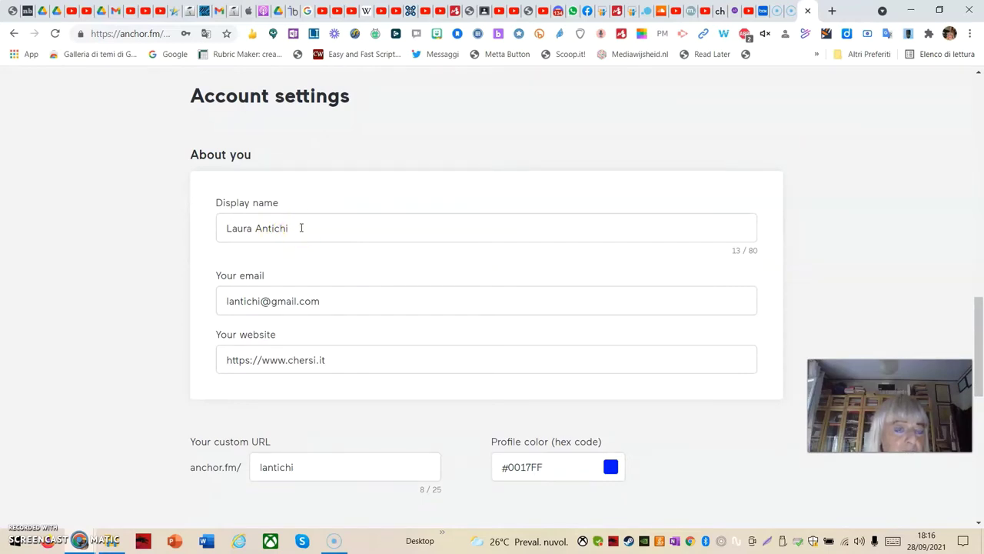
scroll(301, 229, down, 2)
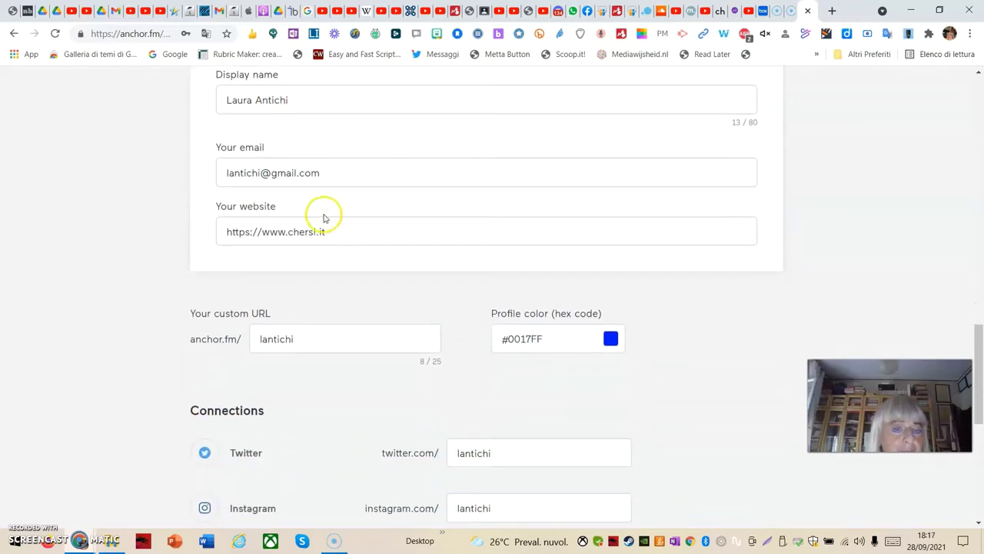
scroll(330, 230, down, 1)
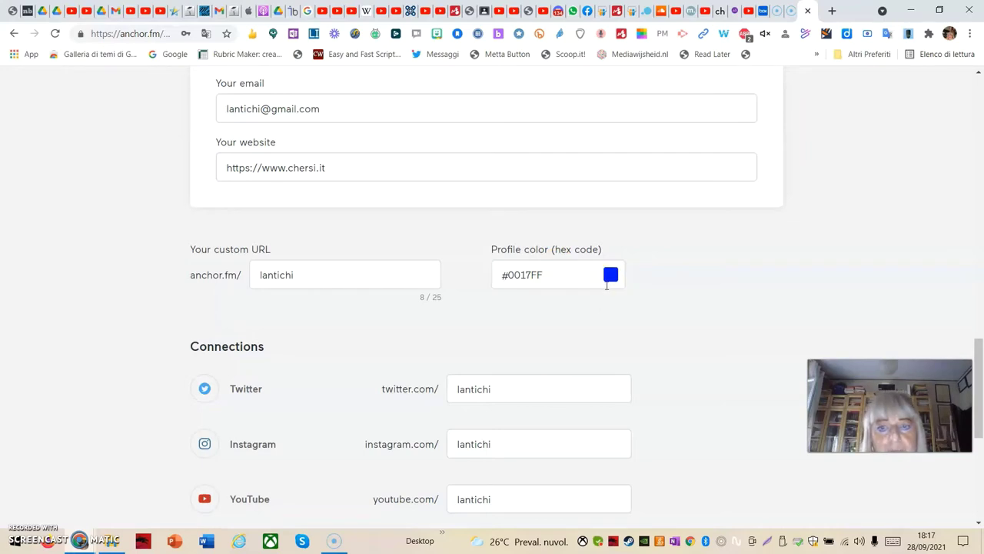
click(520, 276)
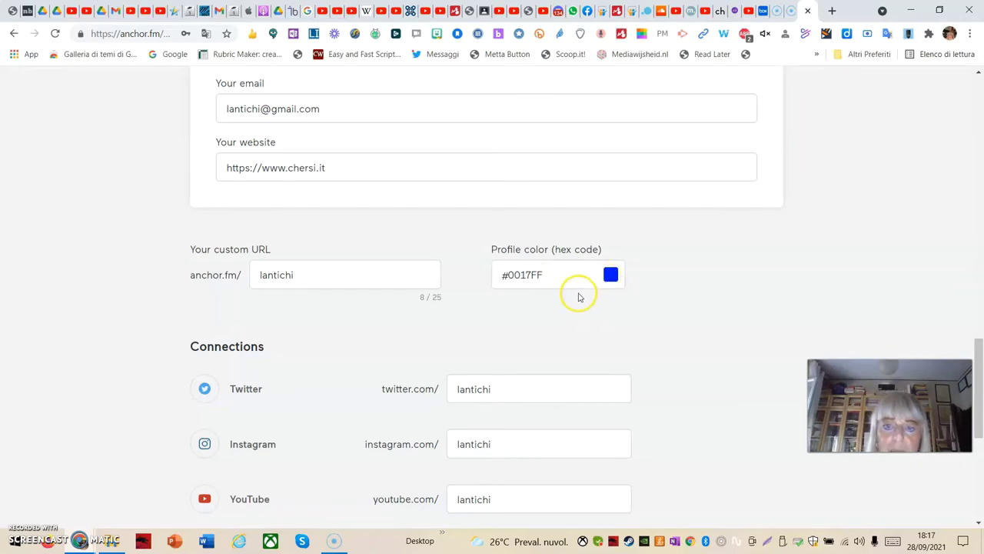
click(531, 273)
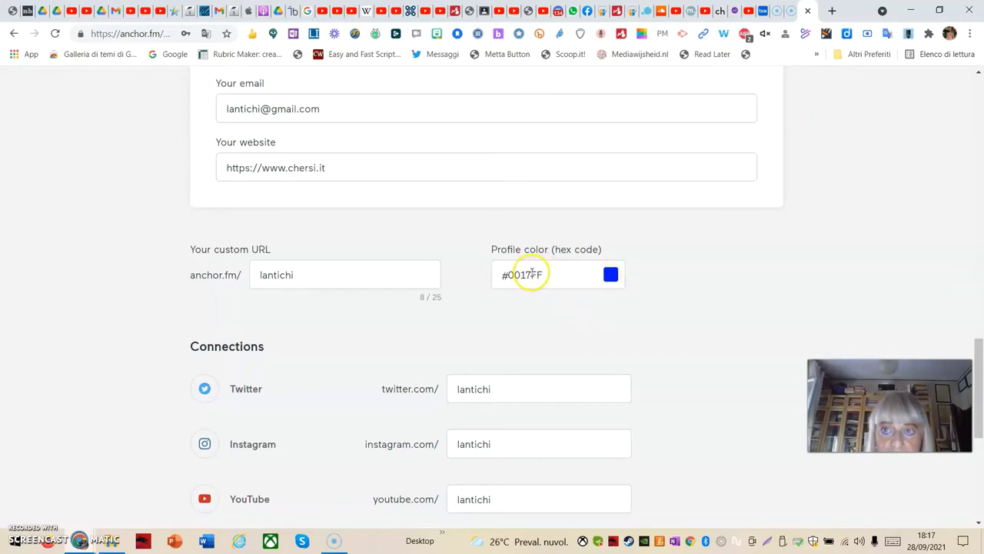
Consult hex color codes on the color-hex site, and review the social connections and account deletion option in the settings
click(722, 13)
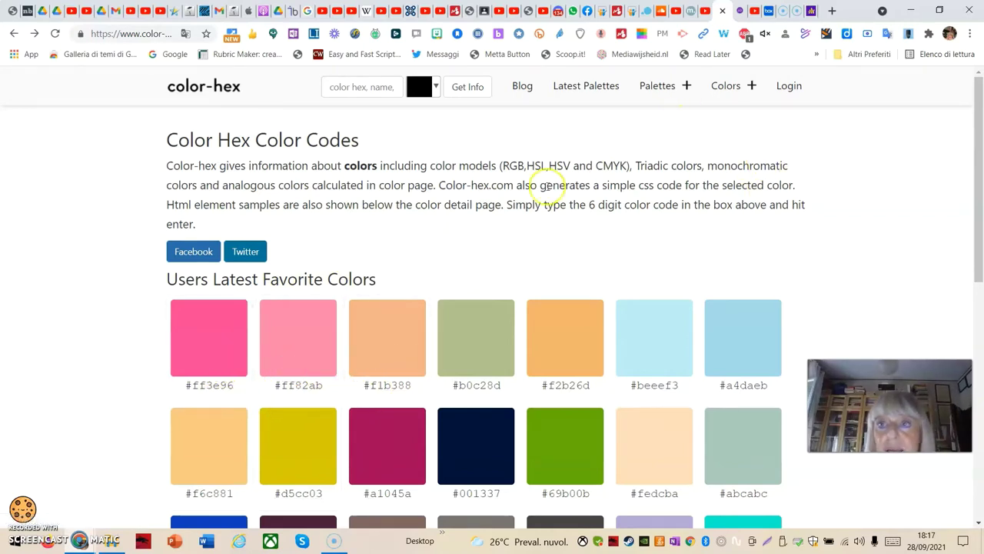
click(811, 11)
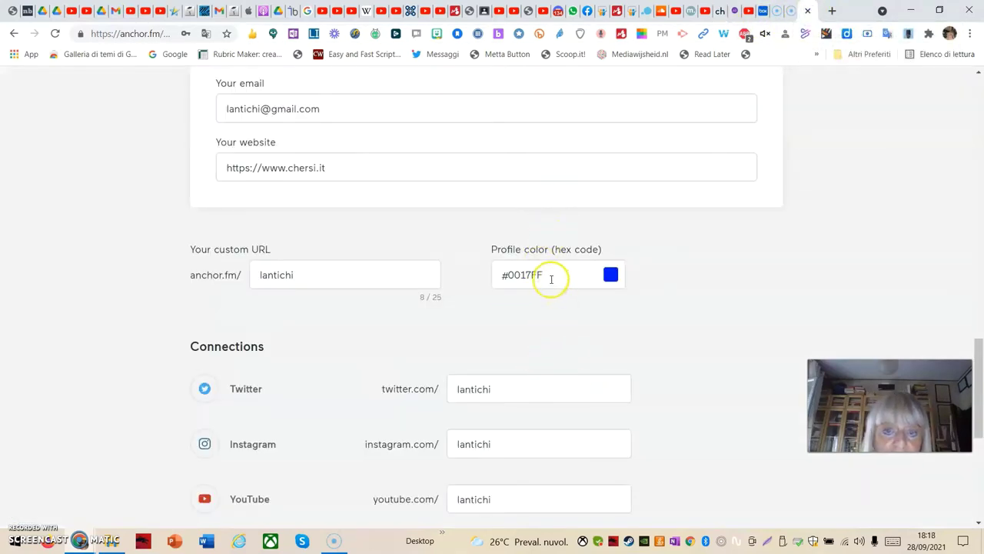
scroll(340, 303, down, 2)
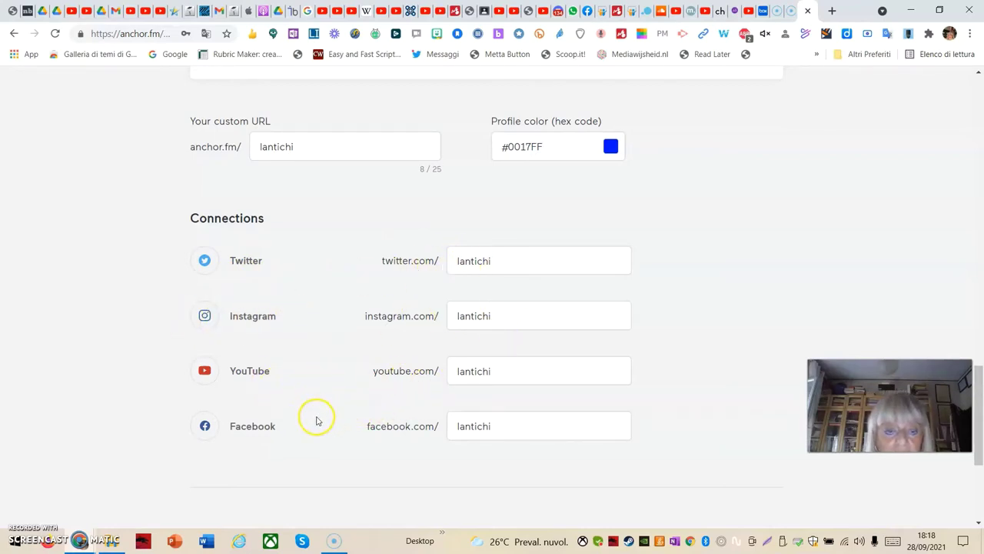
scroll(456, 457, down, 3)
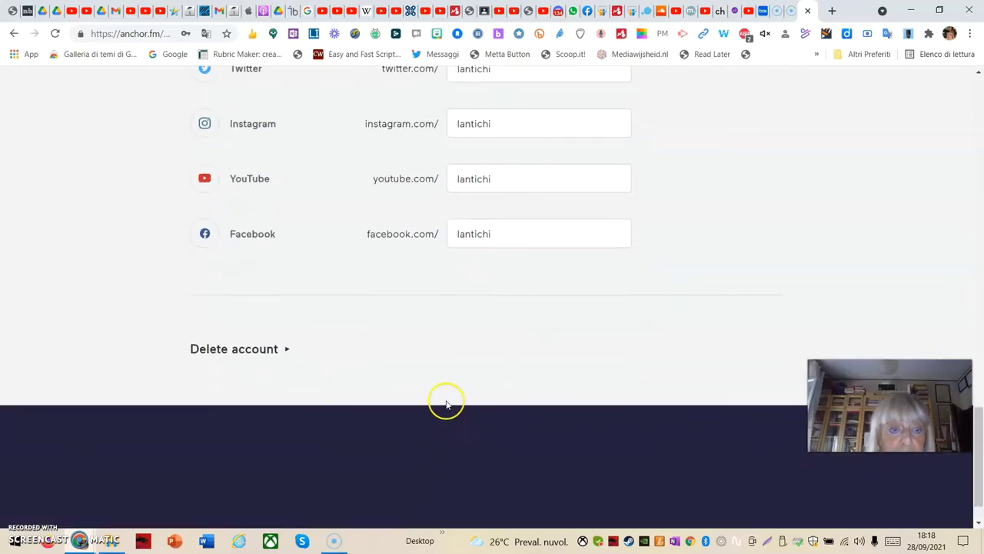
scroll(446, 402, up, 1)
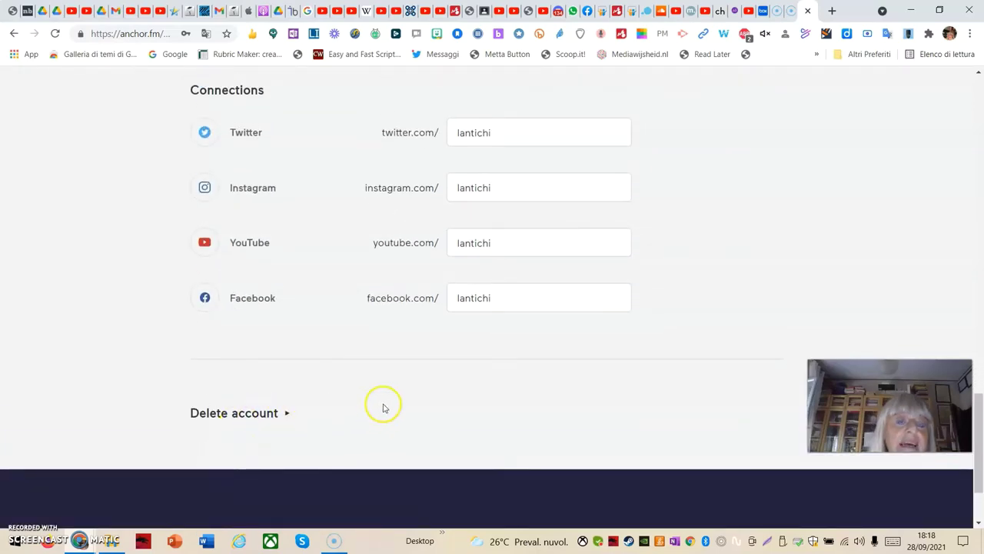
Save the podcast settings
scroll(457, 341, up, 6)
scroll(574, 326, up, 10)
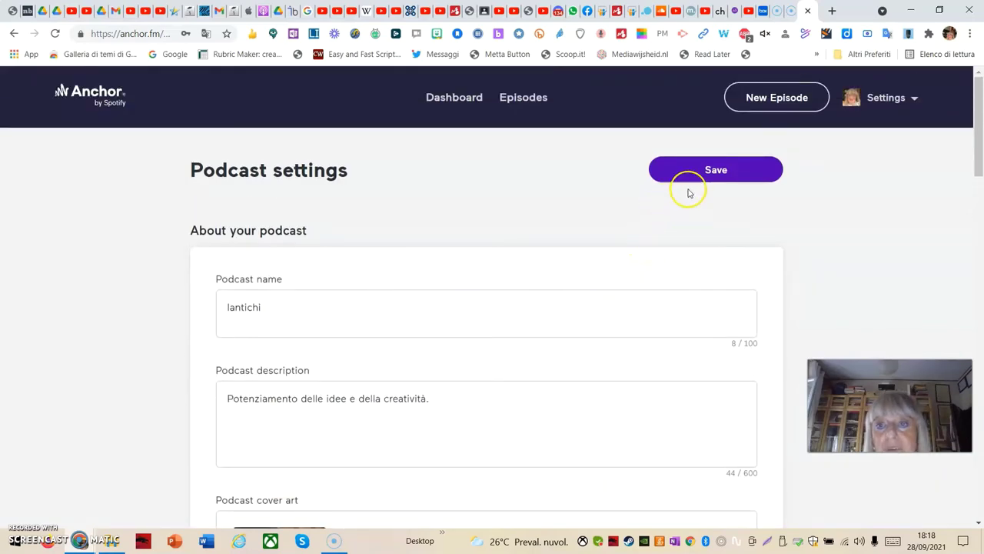
click(716, 172)
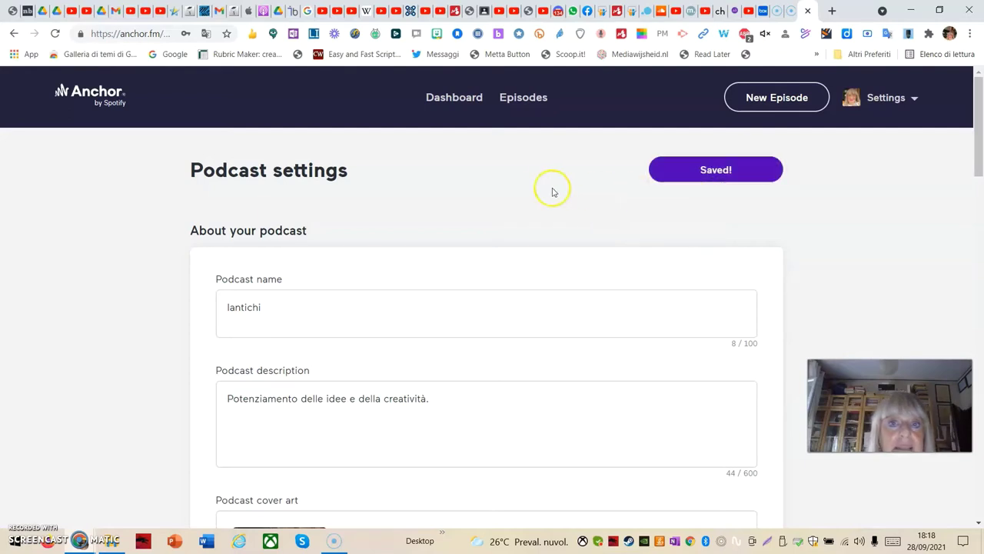
Return to the dashboard and open the podcast's public site
click(454, 108)
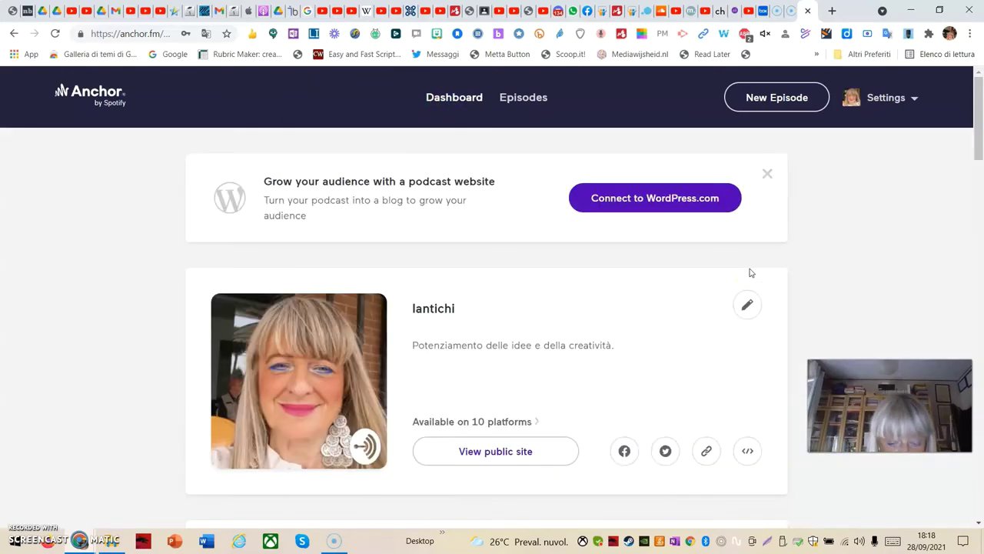
click(982, 186)
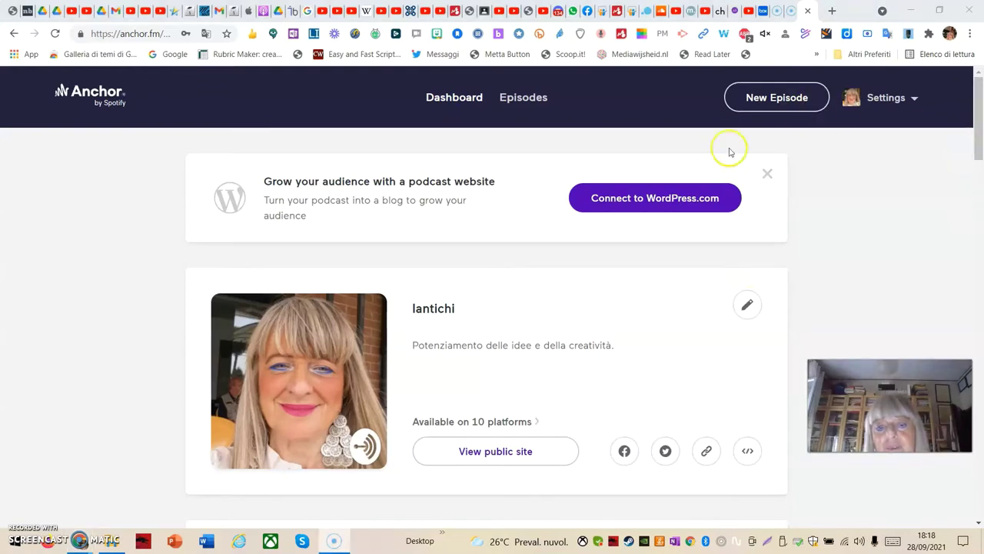
click(492, 460)
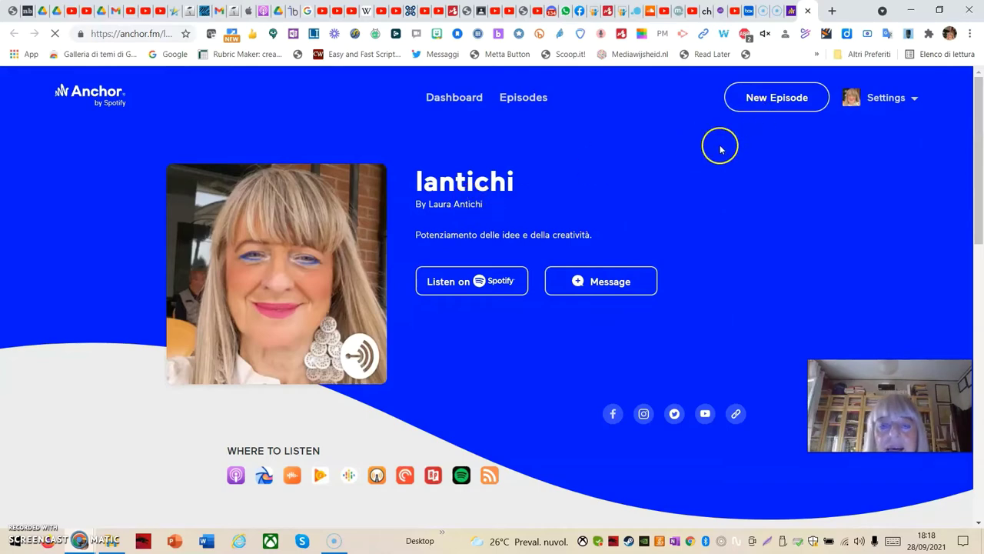
Examine the public site's header, listening platforms and list of published episodes, and return to the dashboard
scroll(720, 150, down, 2)
scroll(363, 243, up, 2)
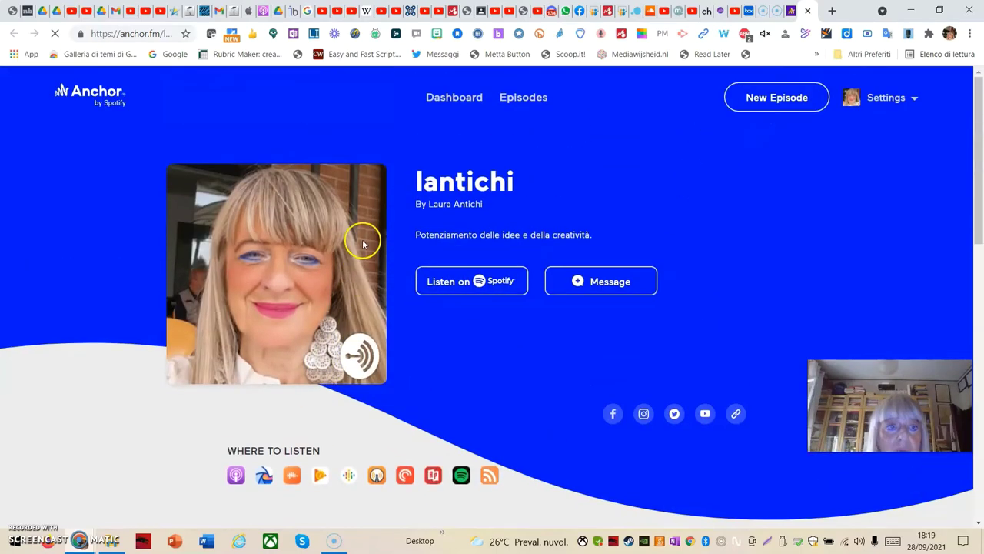
scroll(368, 246, down, 3)
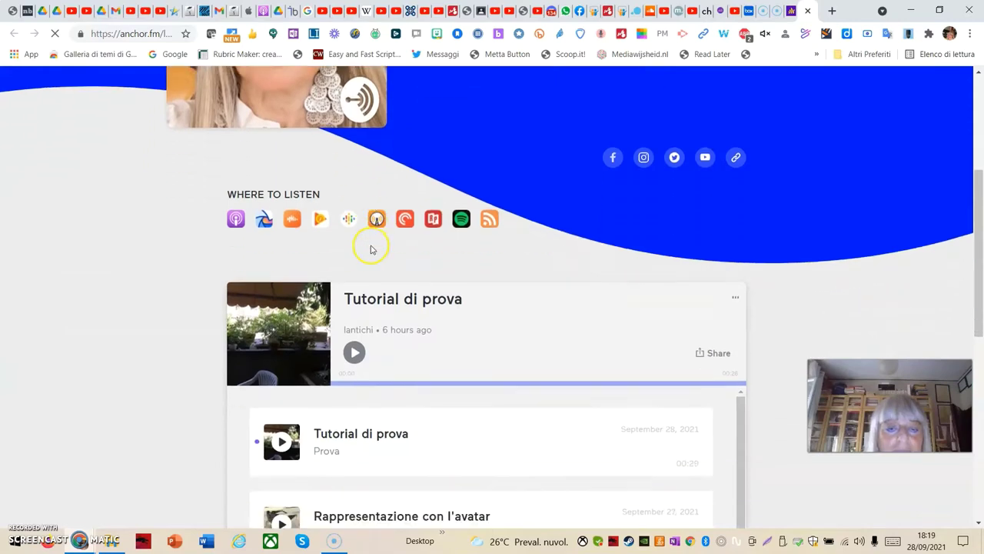
scroll(375, 240, up, 3)
scroll(380, 241, down, 7)
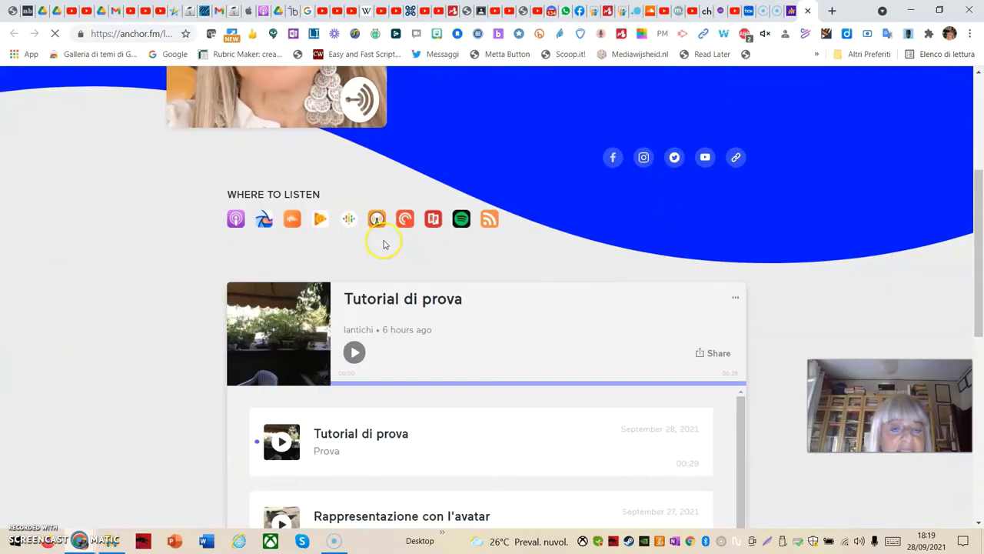
scroll(482, 347, down, 8)
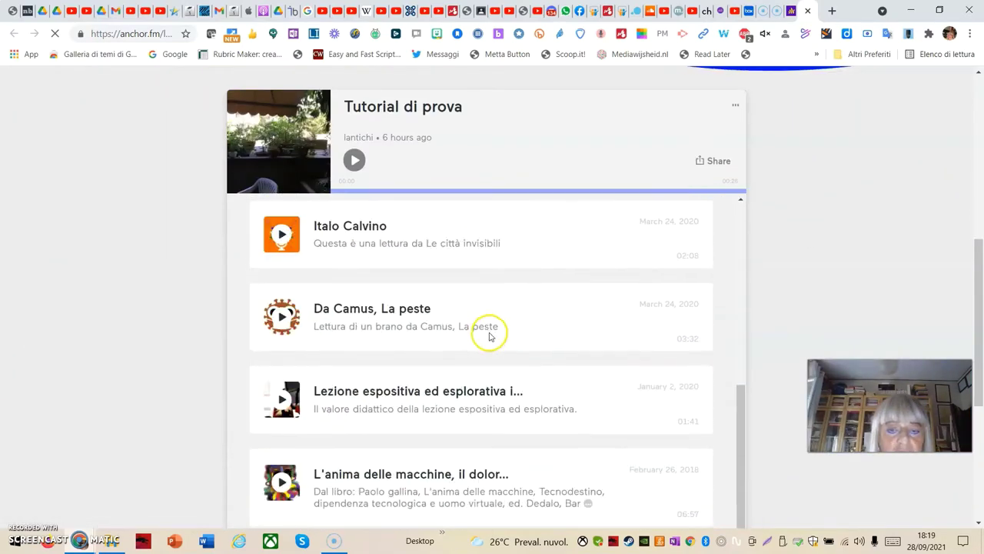
scroll(509, 265, up, 5)
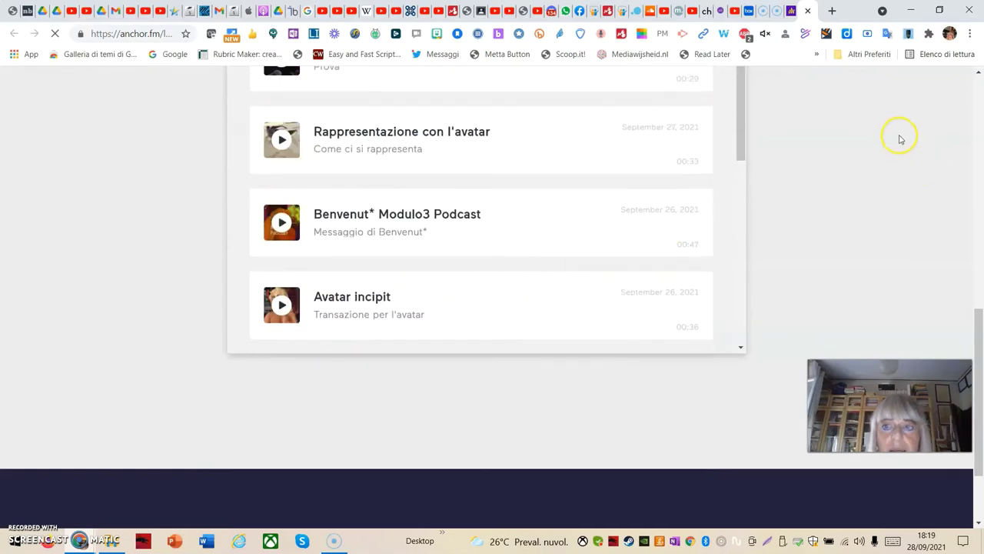
scroll(900, 137, up, 5)
scroll(900, 137, up, 3)
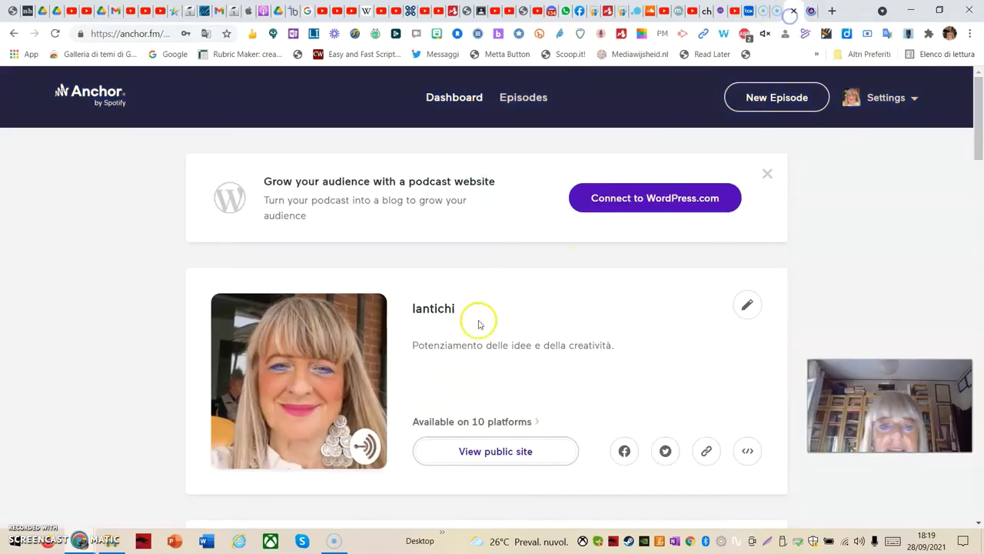
Start a new episode and look over the Record, Library, Music, Messages and Transitions tools
click(772, 110)
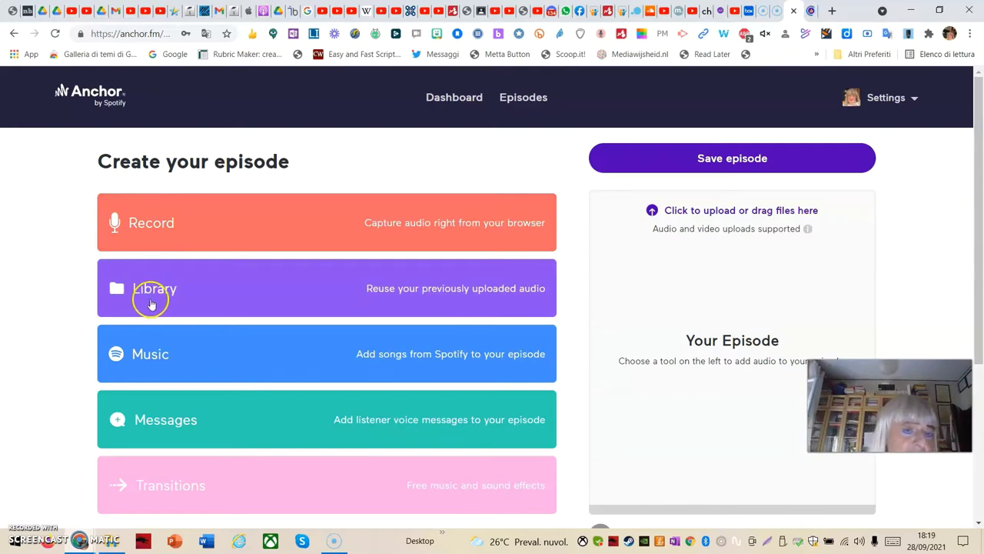
scroll(138, 363, down, 2)
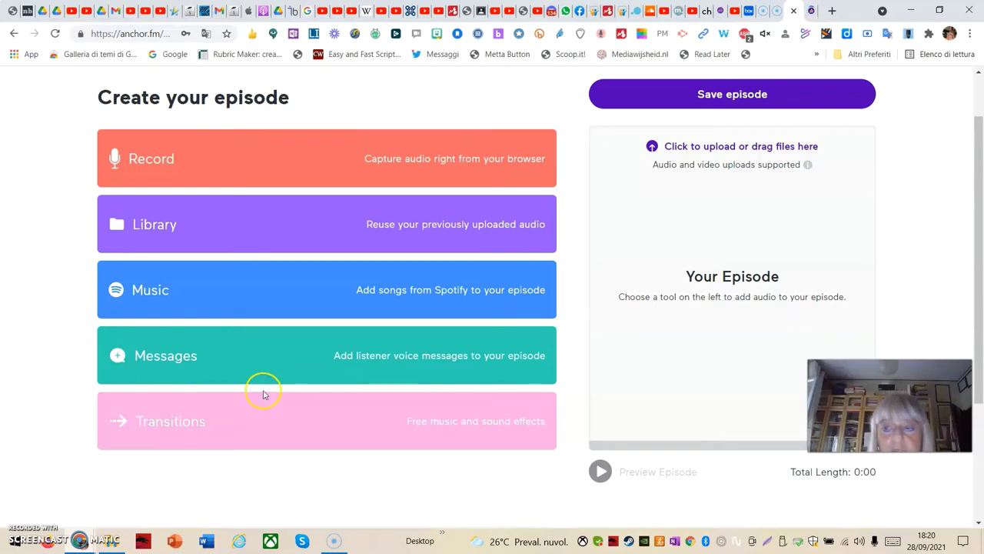
scroll(262, 393, up, 1)
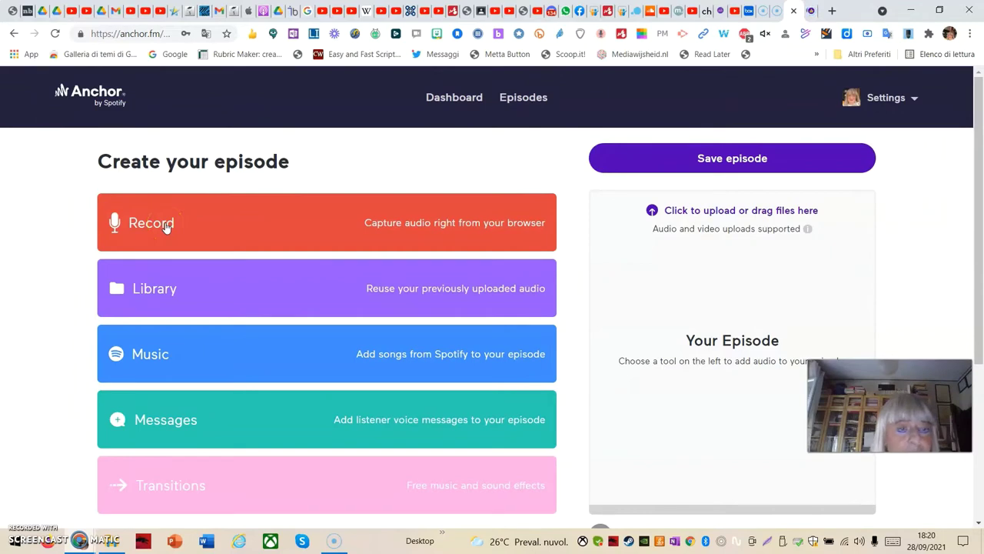
Check the available microphone inputs and record a voice clip of about 13 seconds with the default Realtek(R) Audio microphone
click(166, 227)
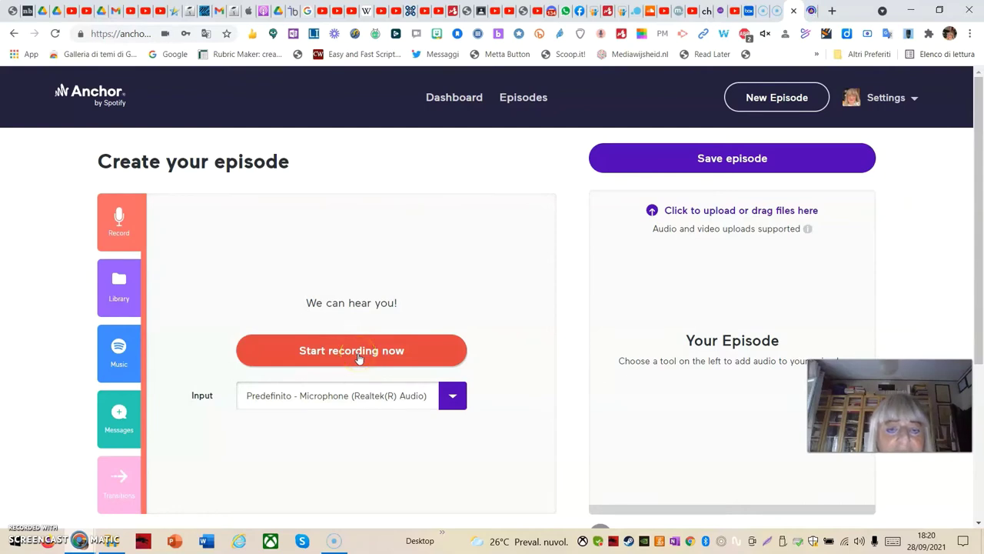
click(453, 397)
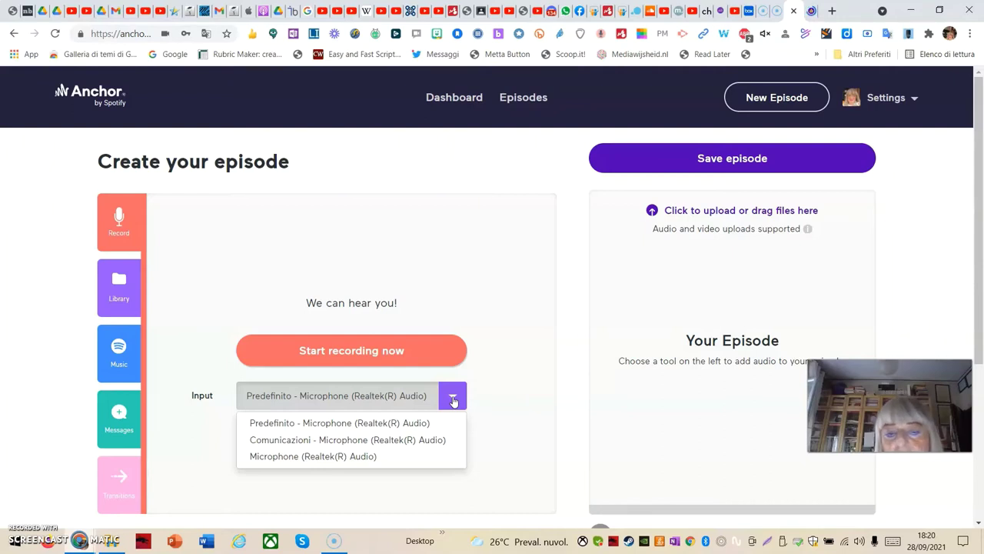
click(492, 390)
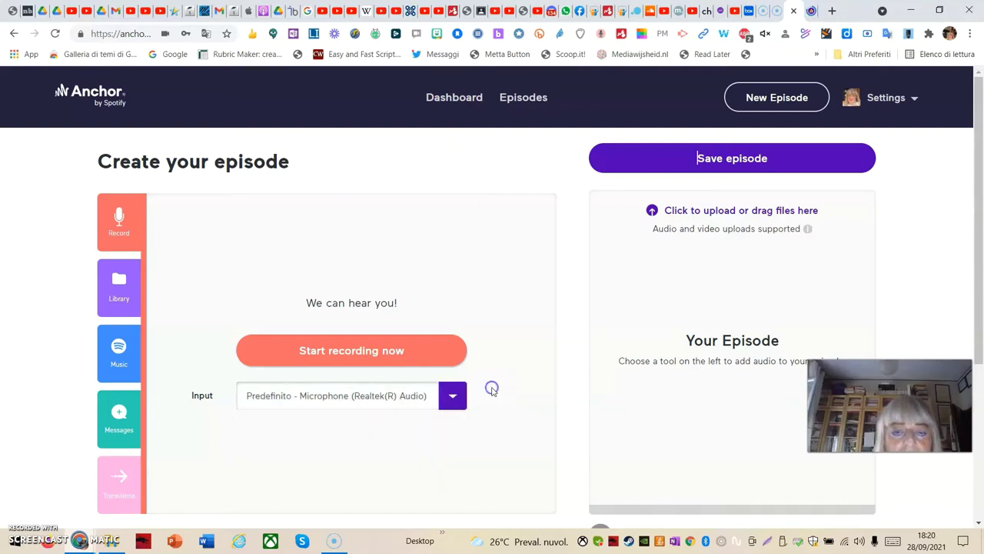
click(328, 353)
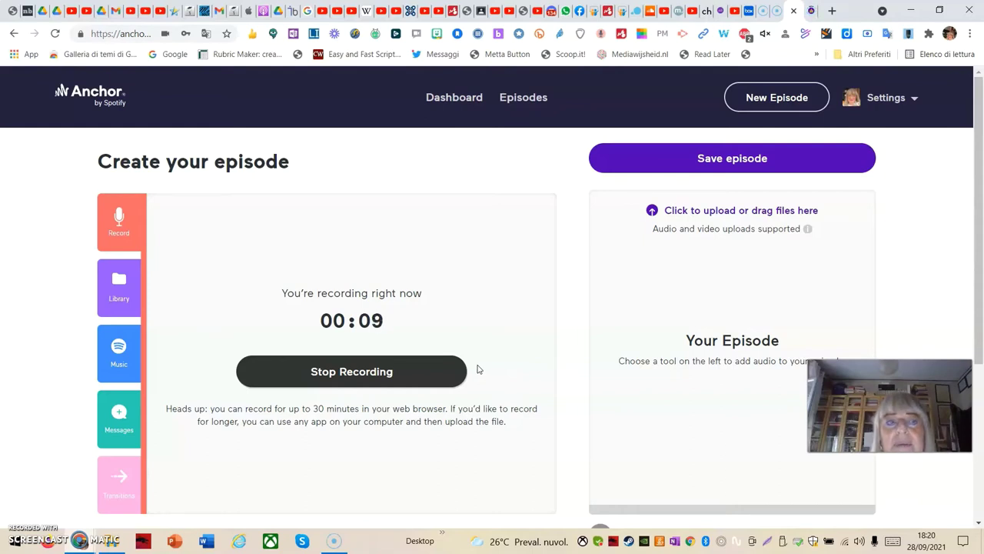
click(348, 376)
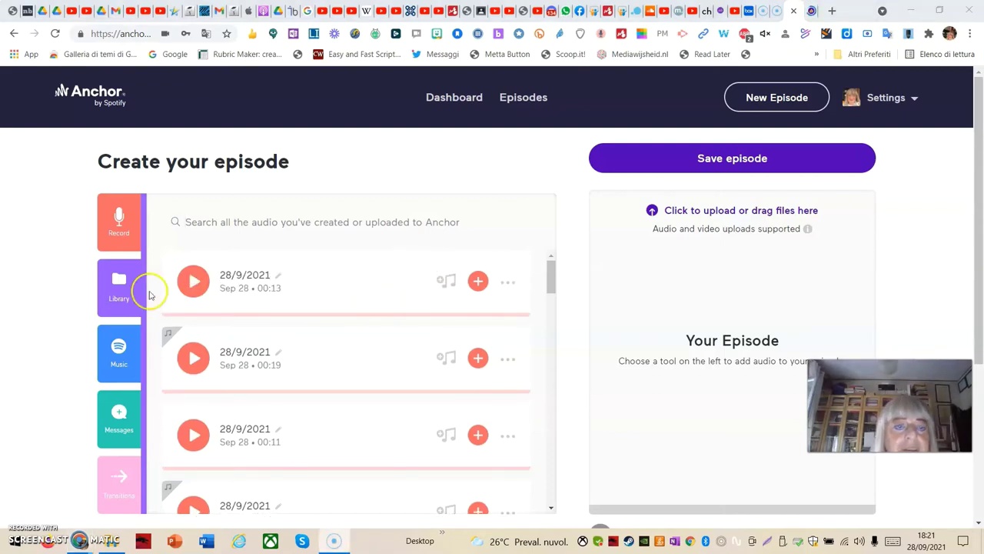
Play back the new 13-second recording and apply the Calmo track Balti to it as background music
click(197, 284)
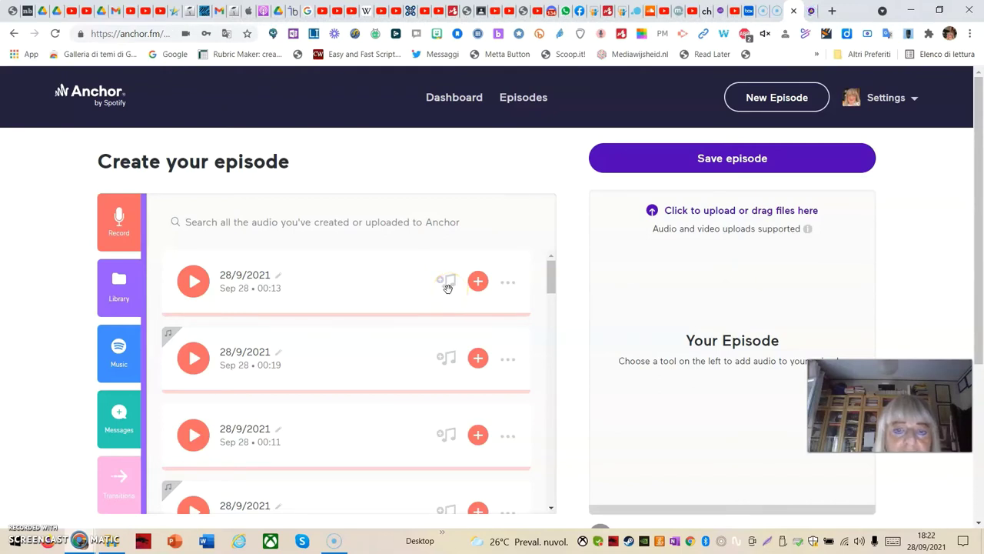
click(447, 287)
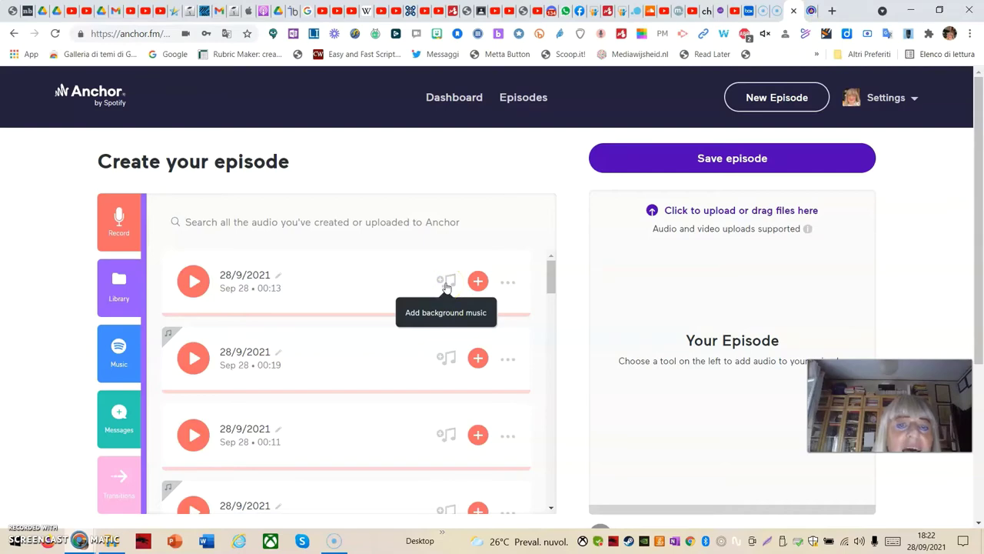
click(446, 285)
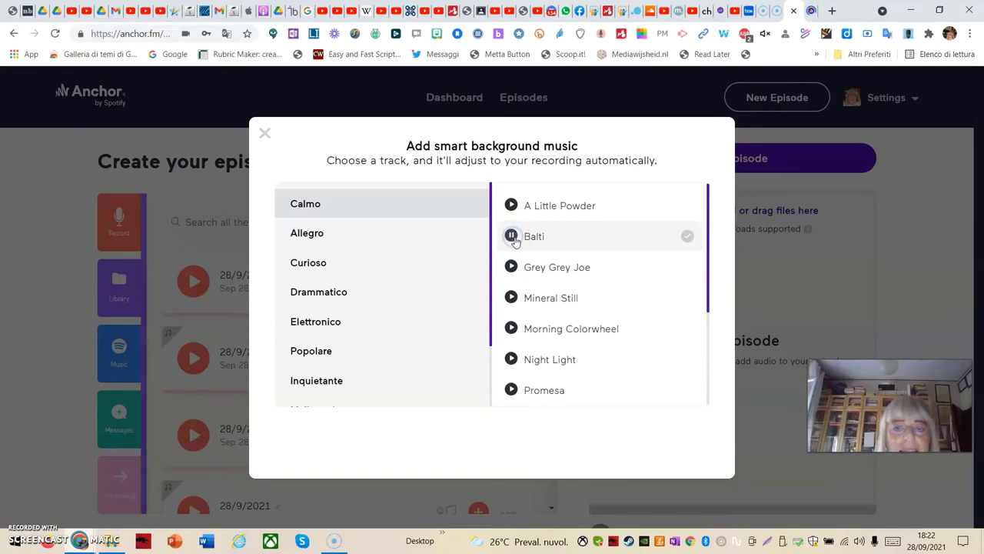
click(534, 241)
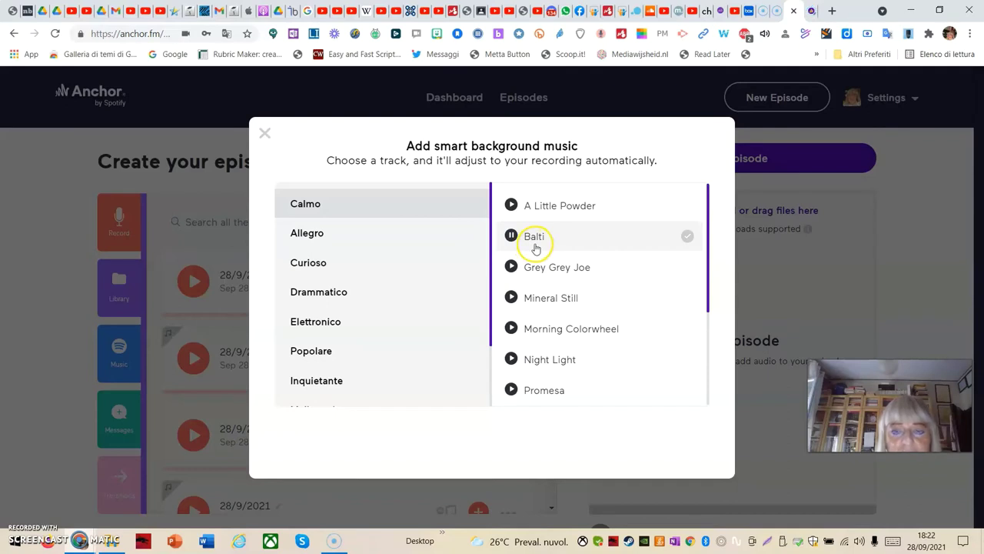
click(687, 237)
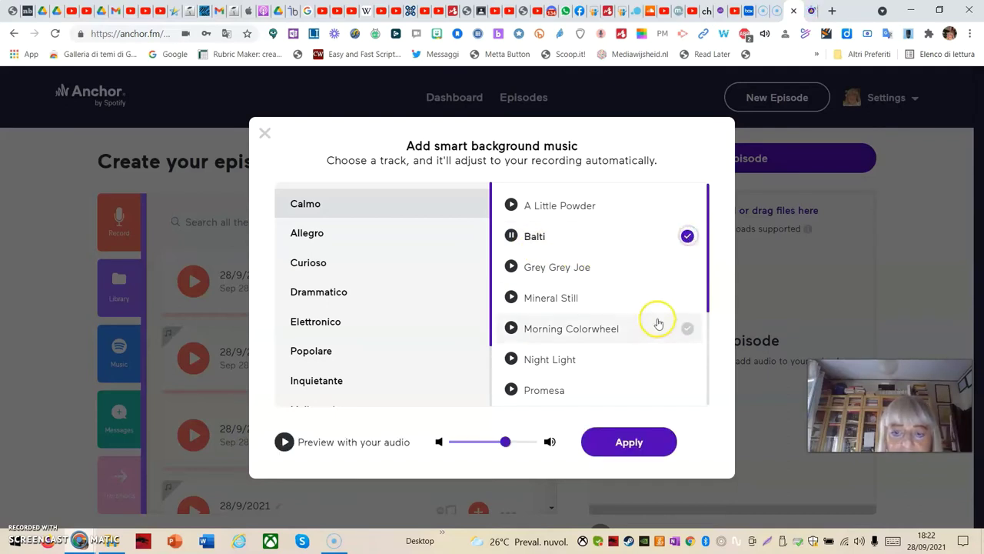
click(624, 451)
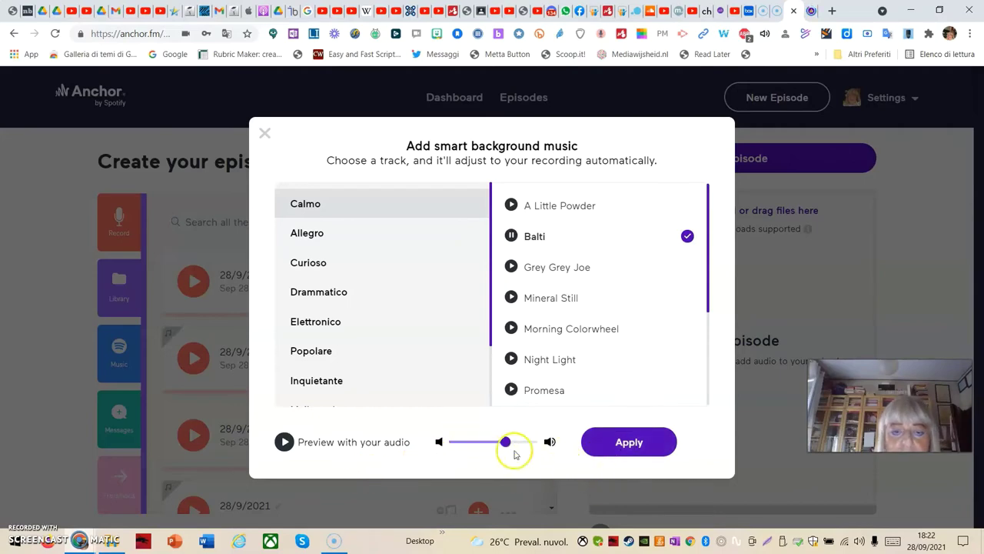
click(623, 443)
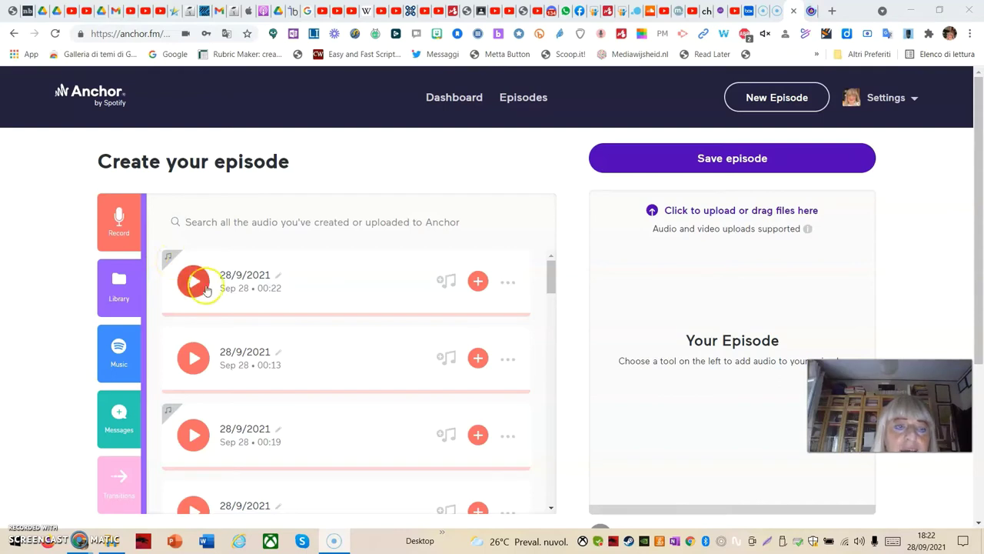
Listen to the 22-second clip with background music and open its download and delete options
click(195, 283)
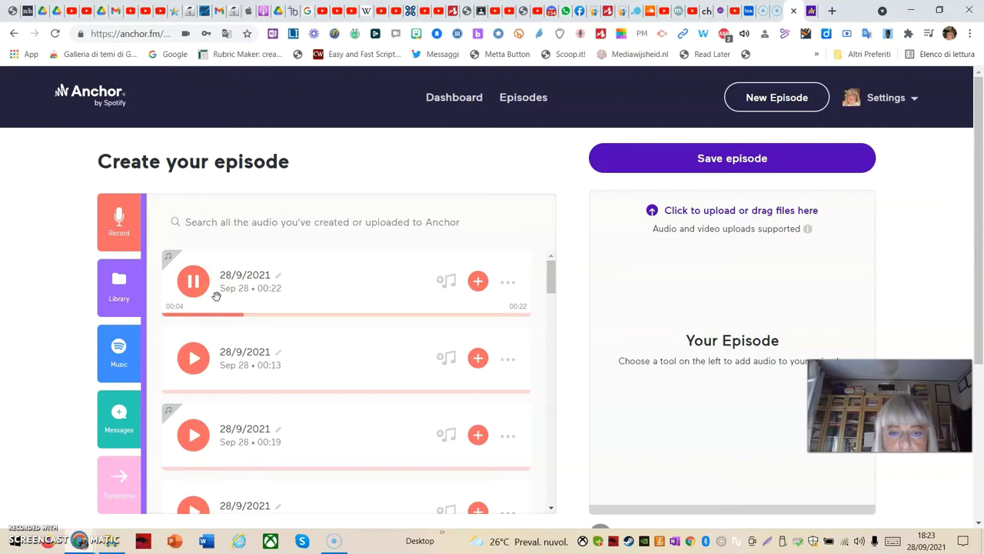
click(205, 299)
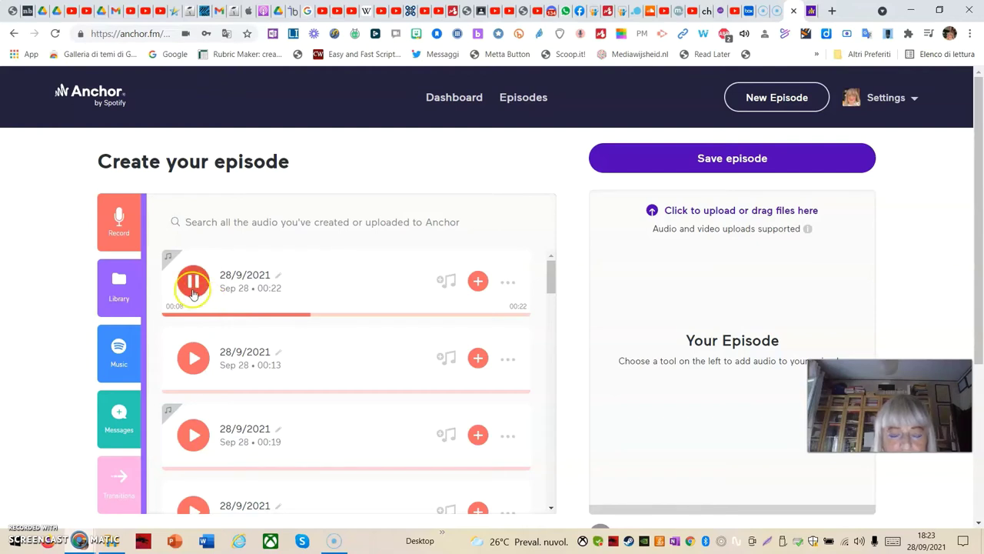
click(193, 290)
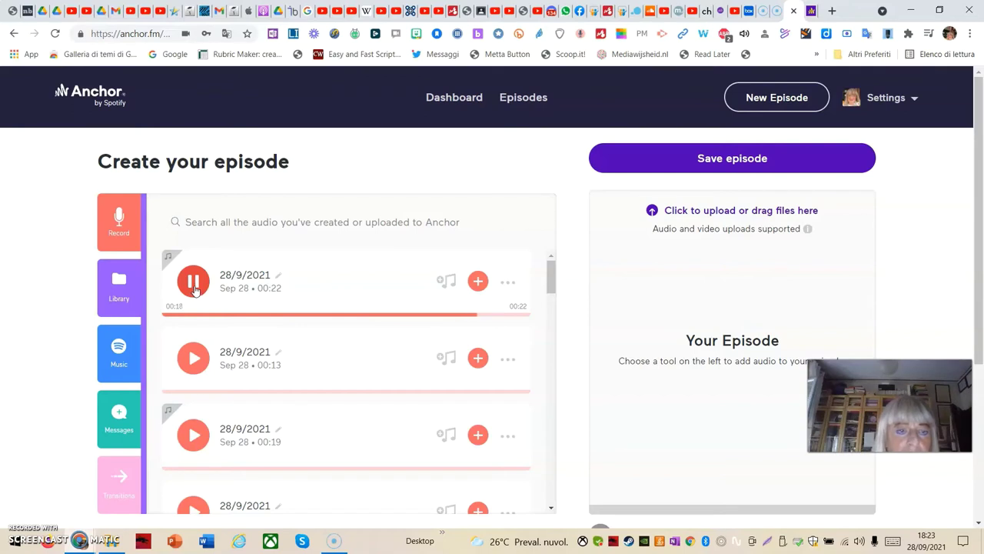
click(508, 285)
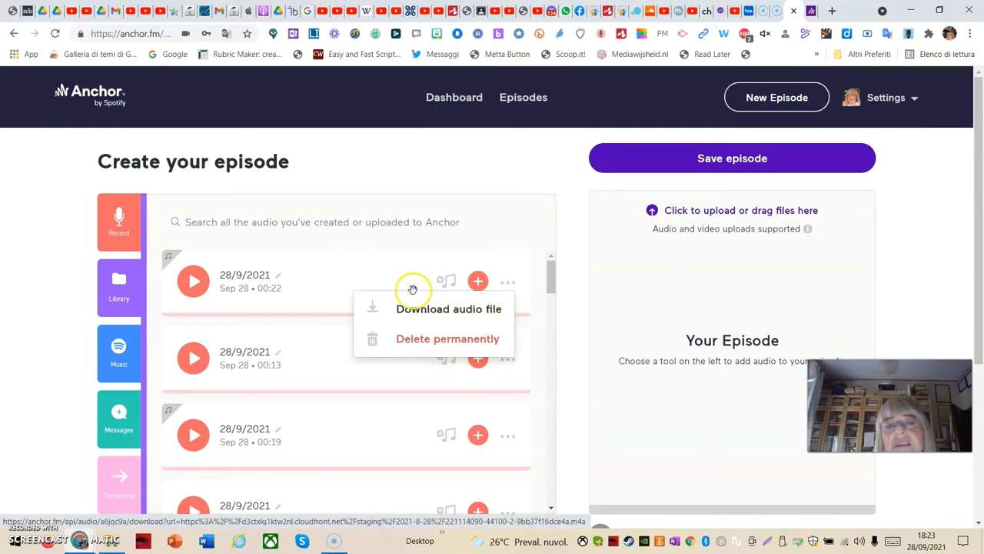
Add the 22-second clip with background music from the library to the episode
click(347, 278)
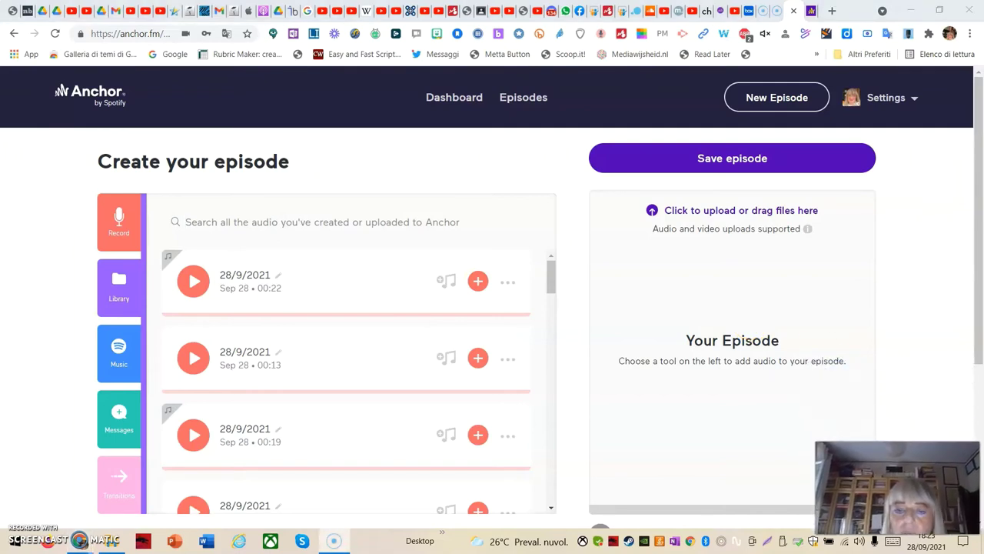
click(476, 283)
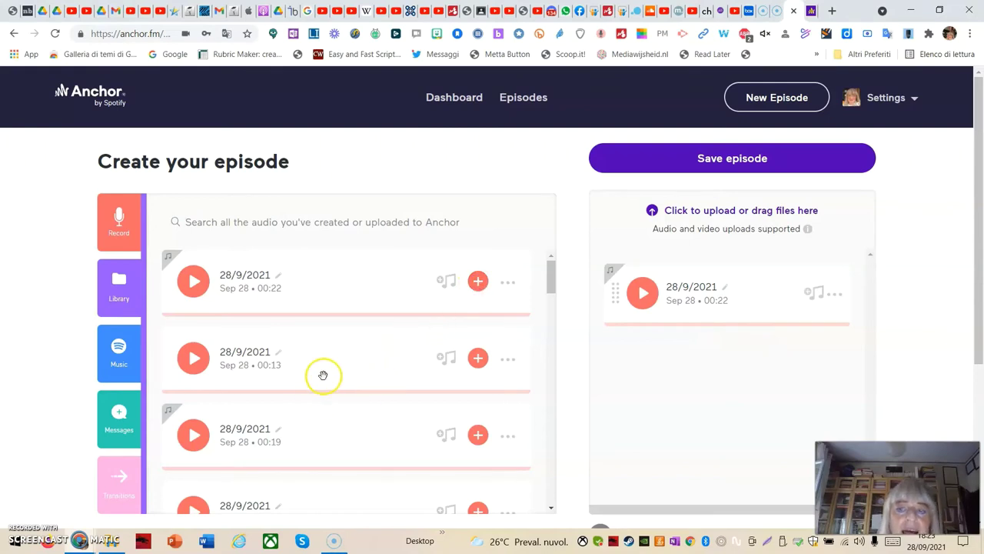
scroll(292, 370, down, 2)
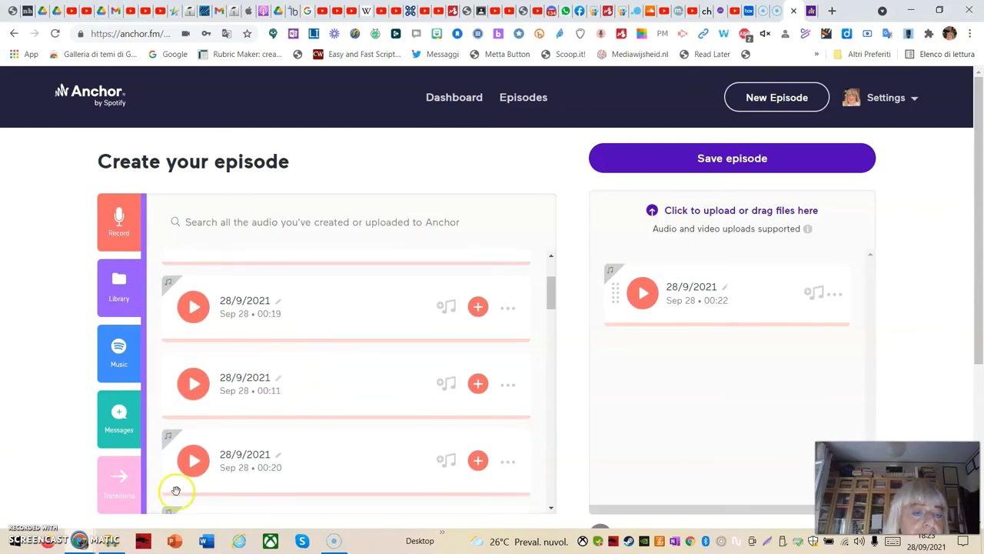
Add the A Clue transition to the episode twice, once before and once after the 22-second clip
scroll(126, 461, down, 2)
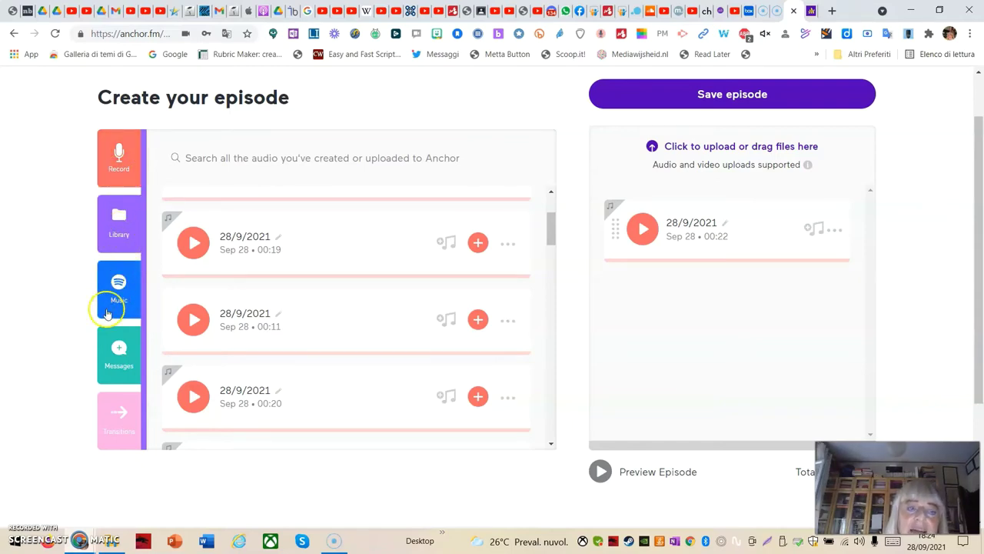
click(120, 420)
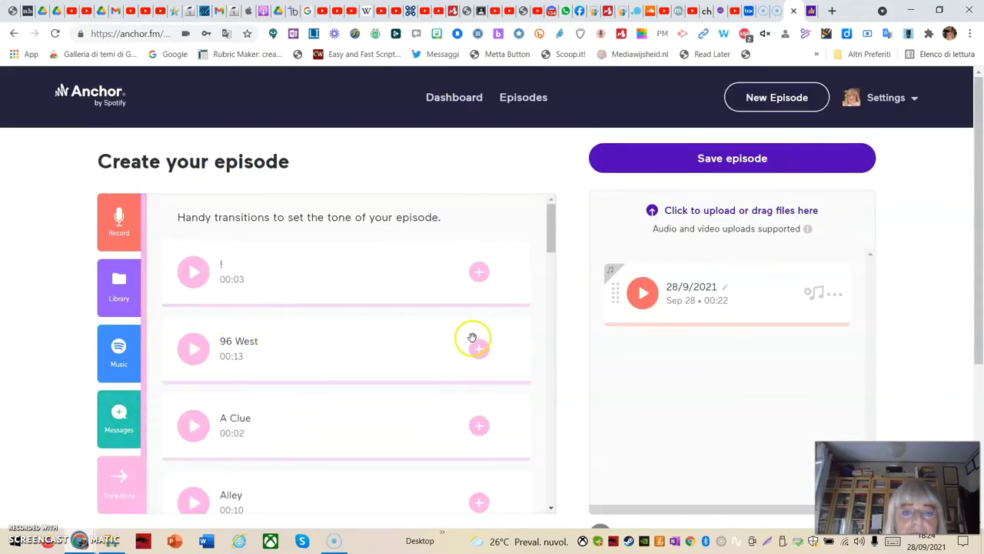
scroll(299, 401, down, 2)
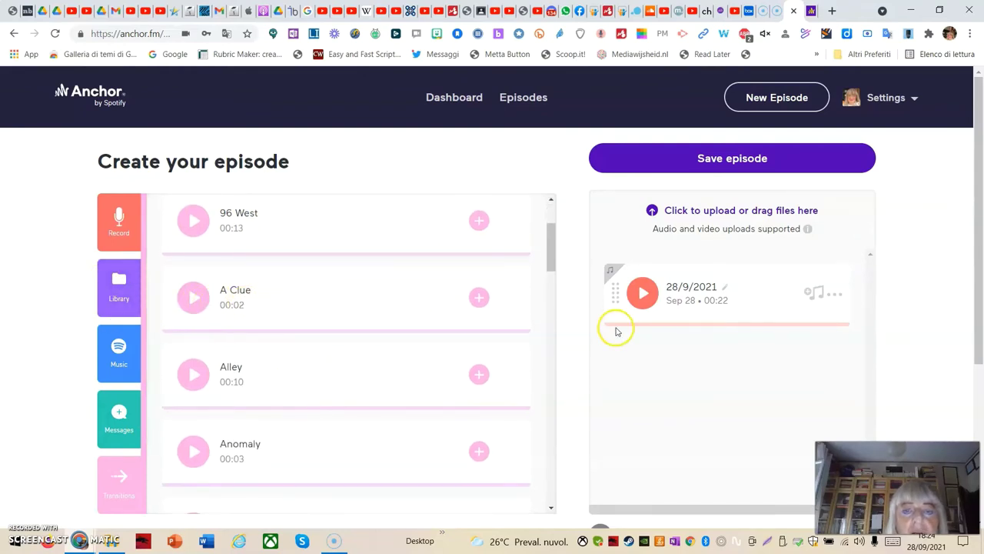
click(479, 300)
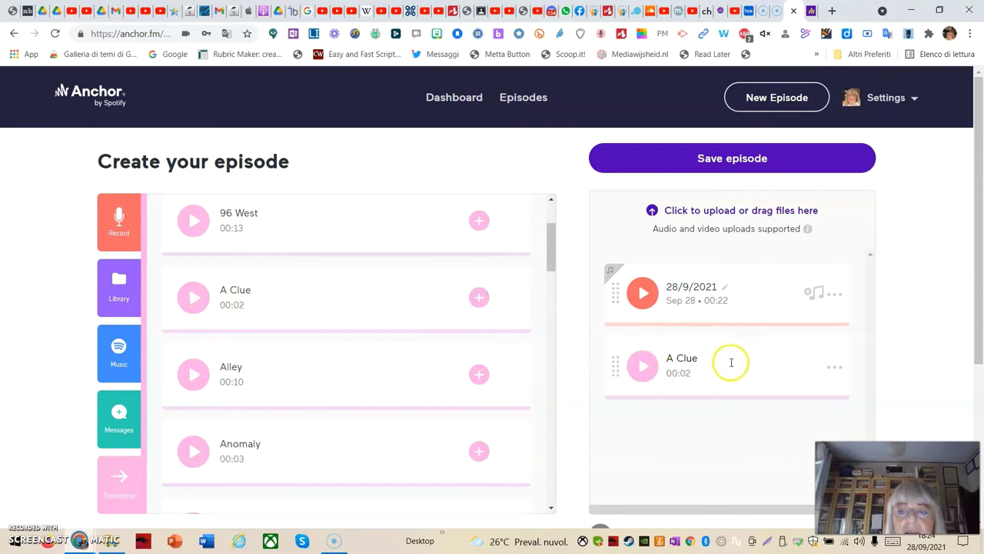
drag(731, 347, 695, 262)
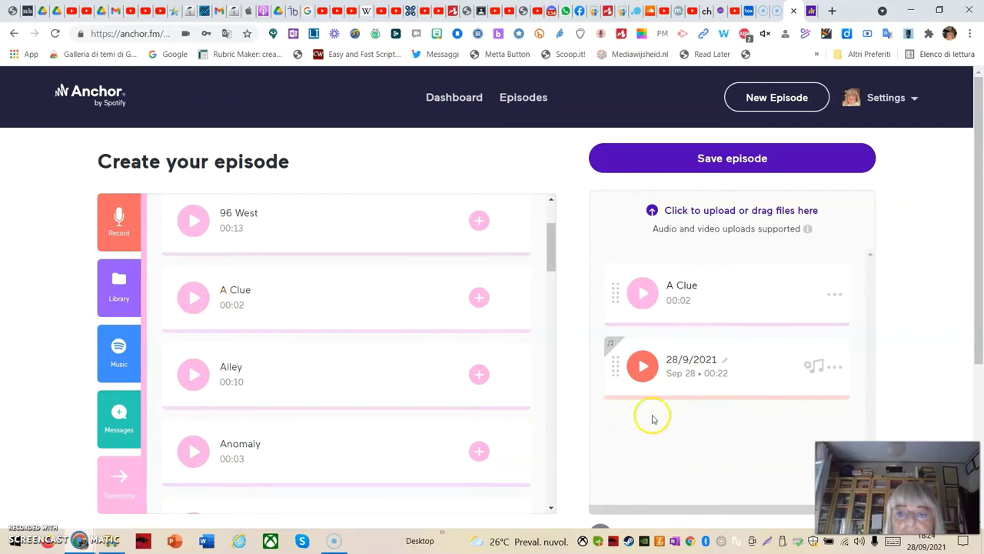
click(480, 299)
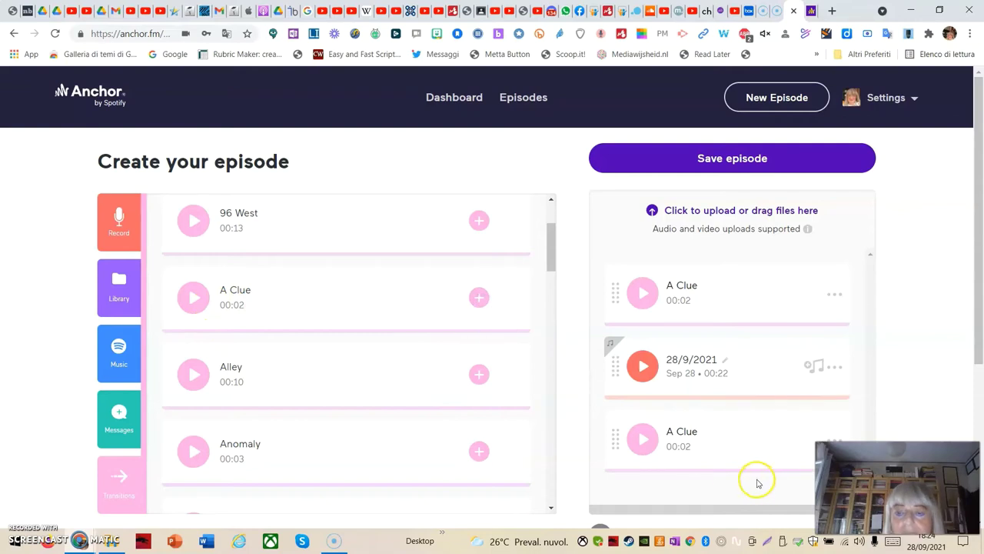
Play the preview of the assembled episode
scroll(616, 438, down, 1)
scroll(616, 438, down, 2)
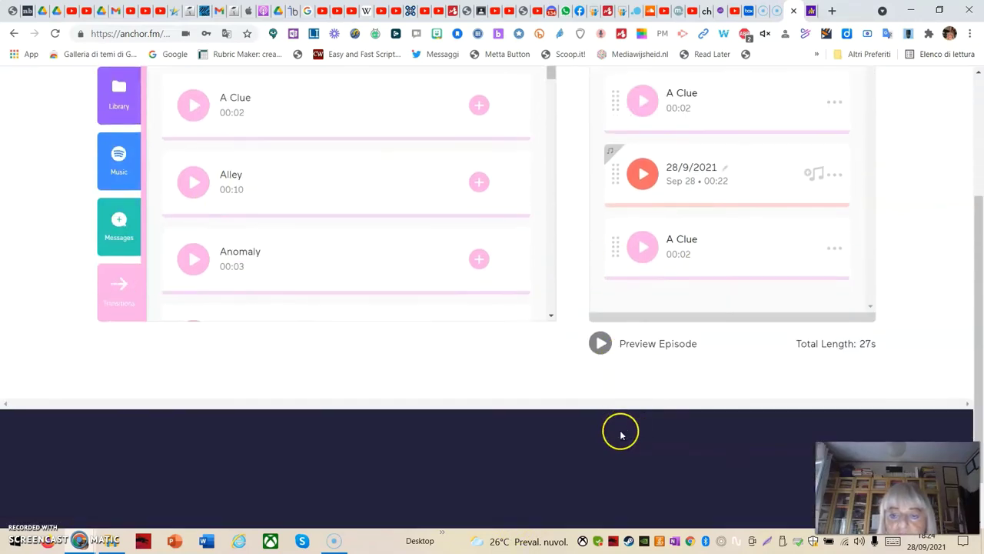
scroll(621, 433, up, 1)
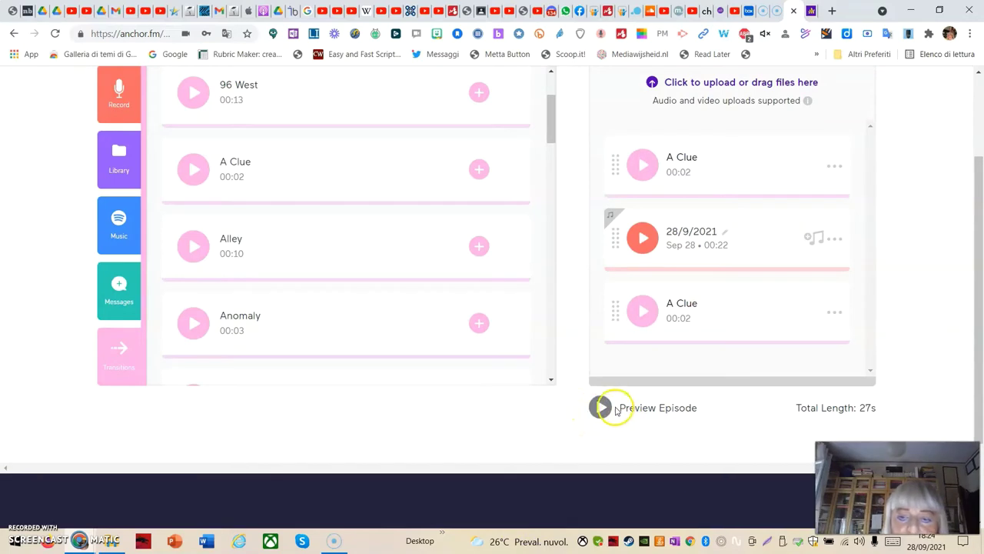
click(599, 410)
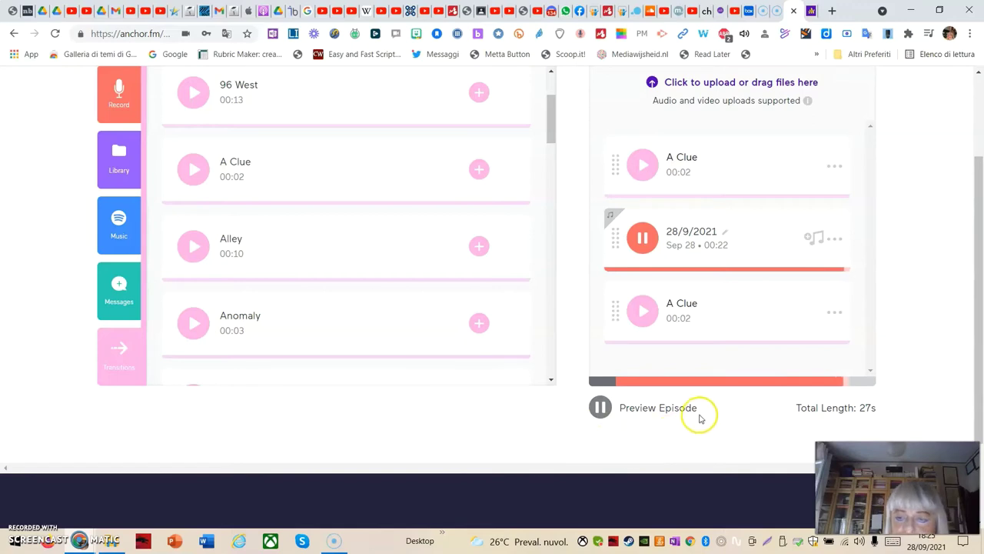
Save the assembled episode, title it "Introduzione" and enter the description "Queesta è una prova"
scroll(691, 408, up, 2)
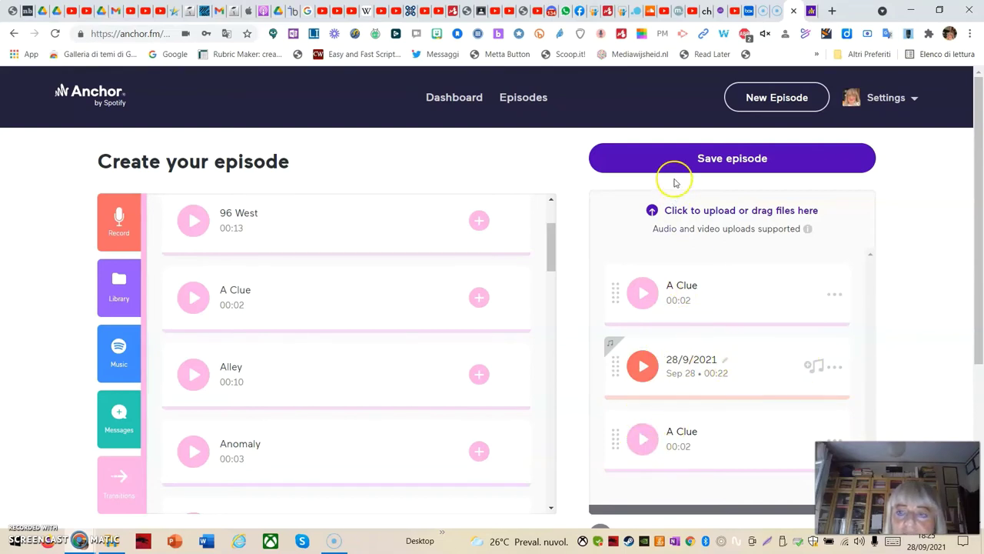
click(713, 164)
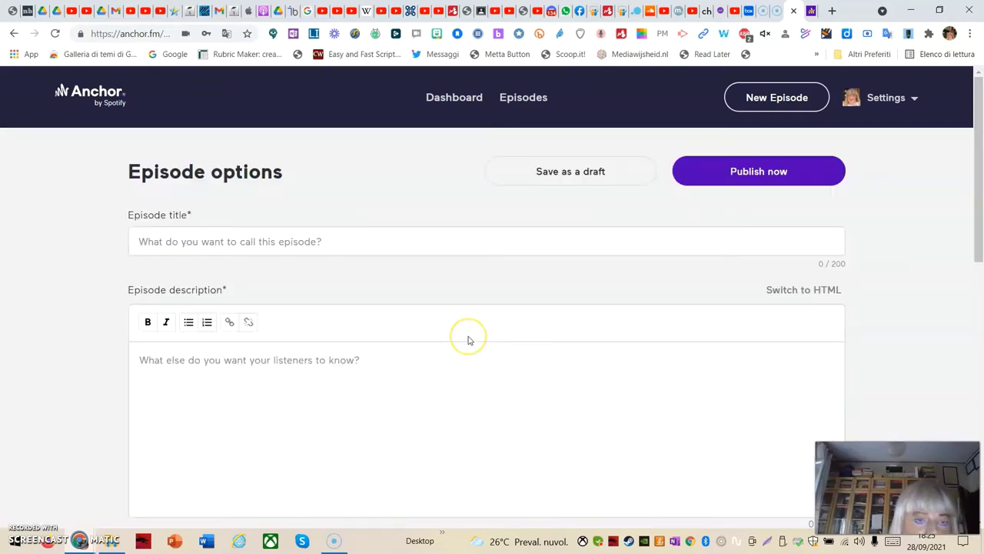
click(333, 243)
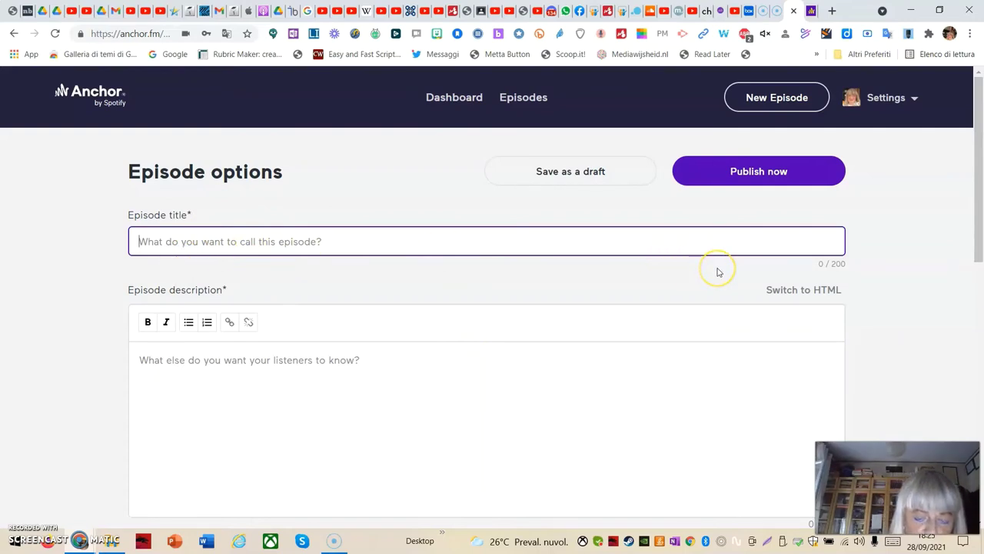
text(Intro)
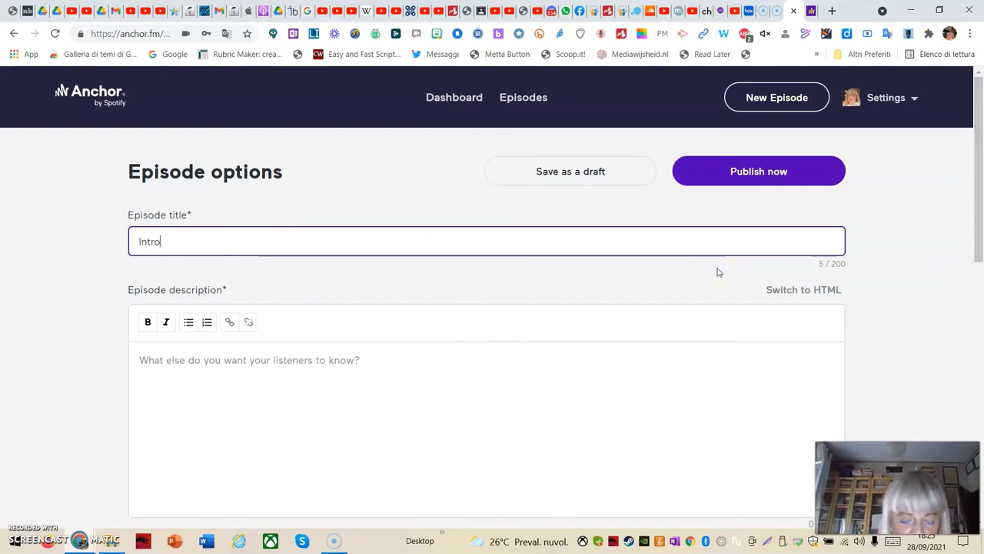
text(duzione)
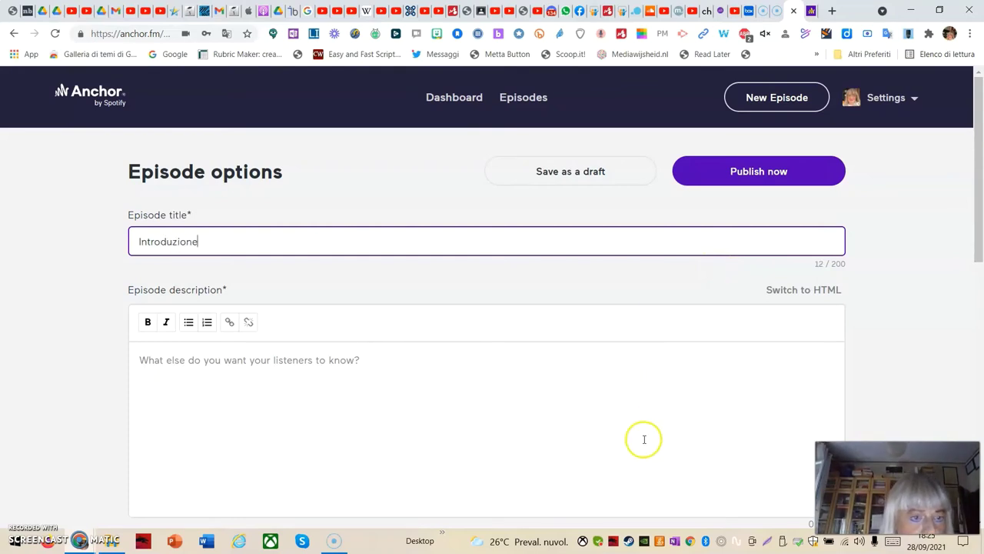
click(375, 369)
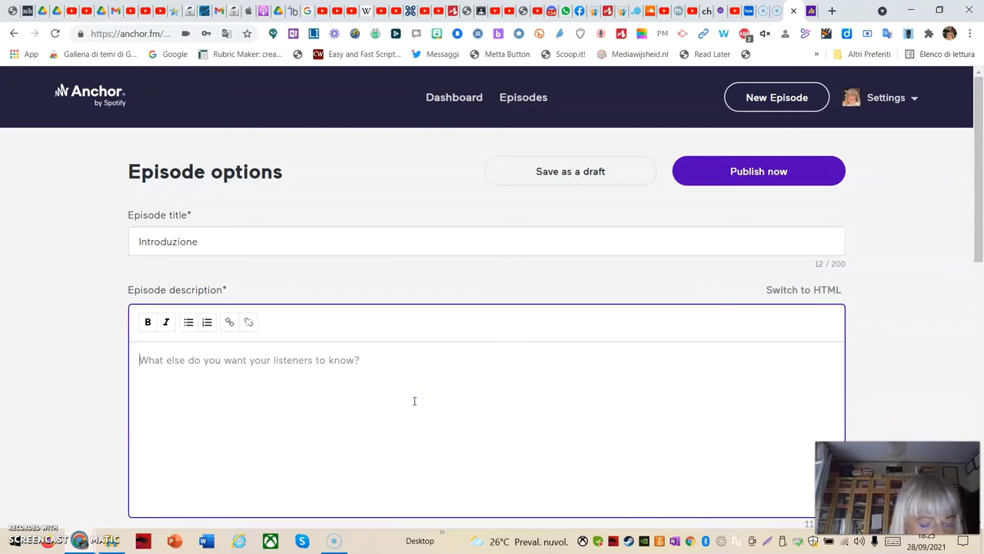
text(Queesta è una prova)
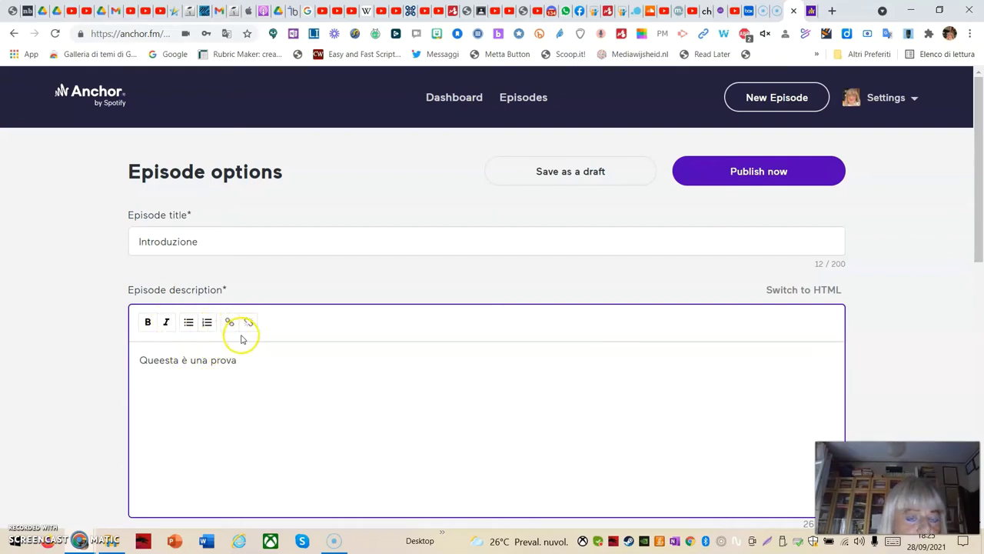
Look at the publish date calendar and close it without scheduling the episode
scroll(367, 423, down, 2)
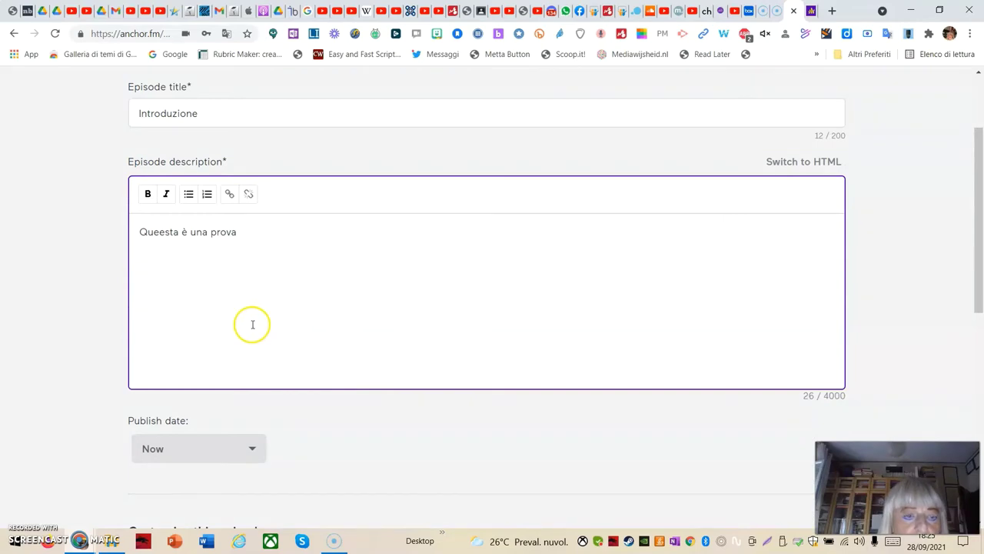
scroll(265, 277, down, 1)
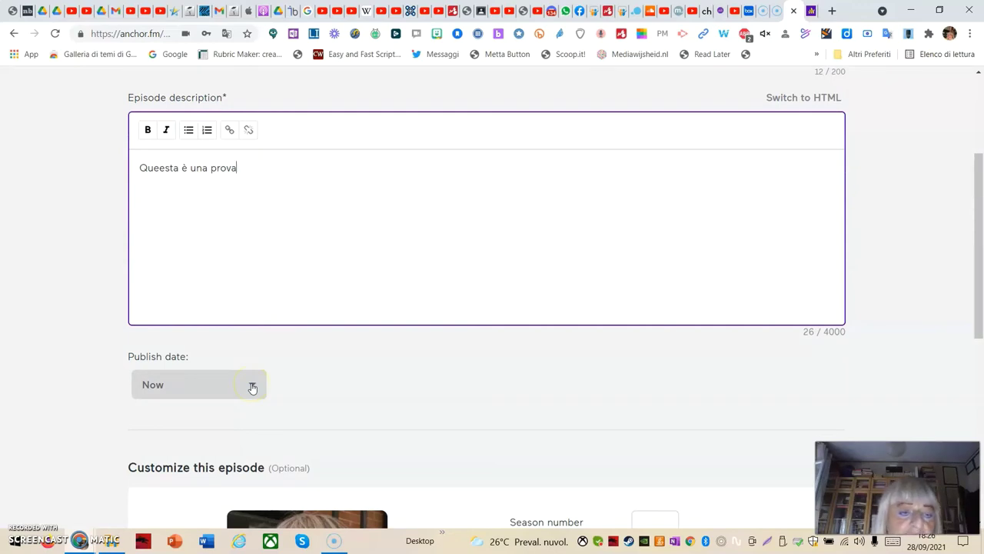
click(252, 387)
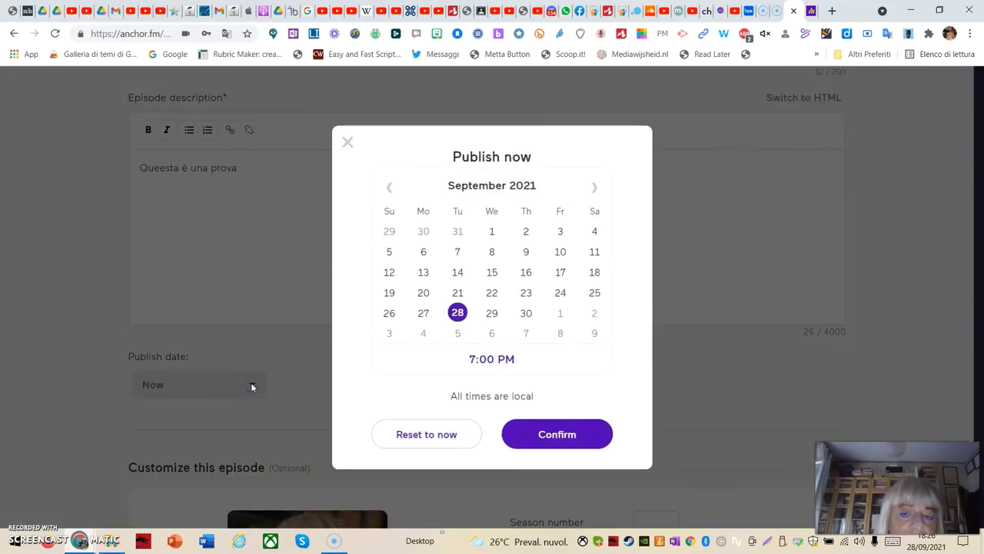
click(714, 233)
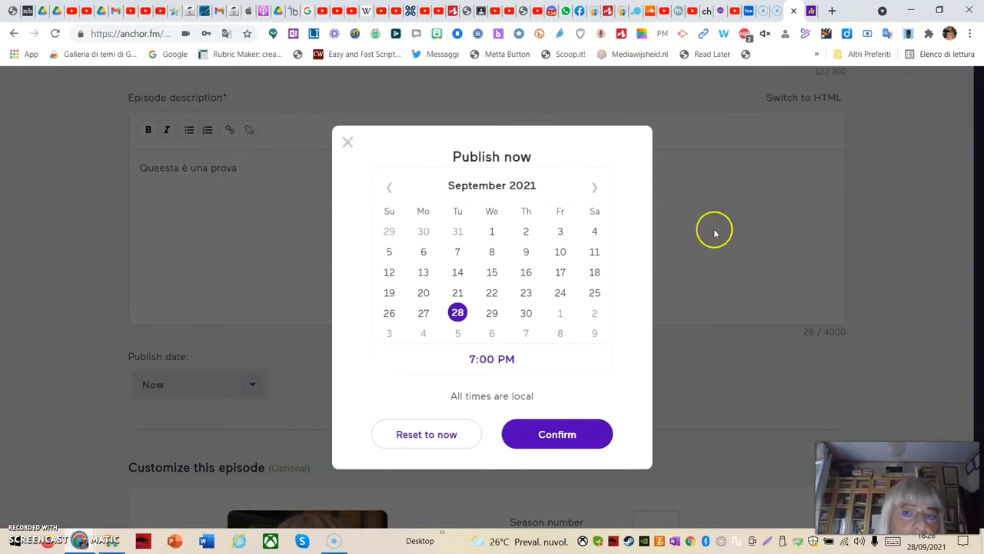
click(347, 145)
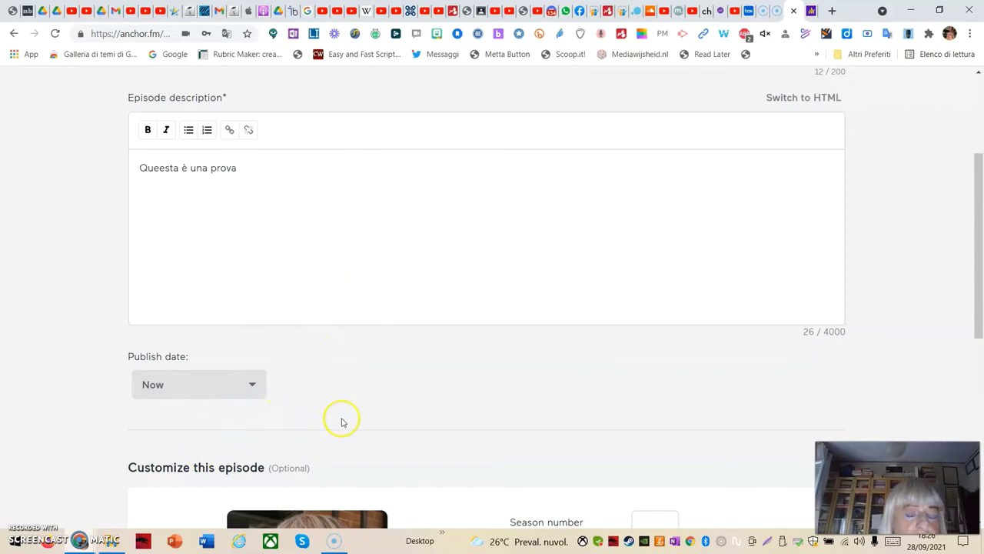
Set the episode's season number to 10 and its episode number to 6
scroll(343, 422, down, 3)
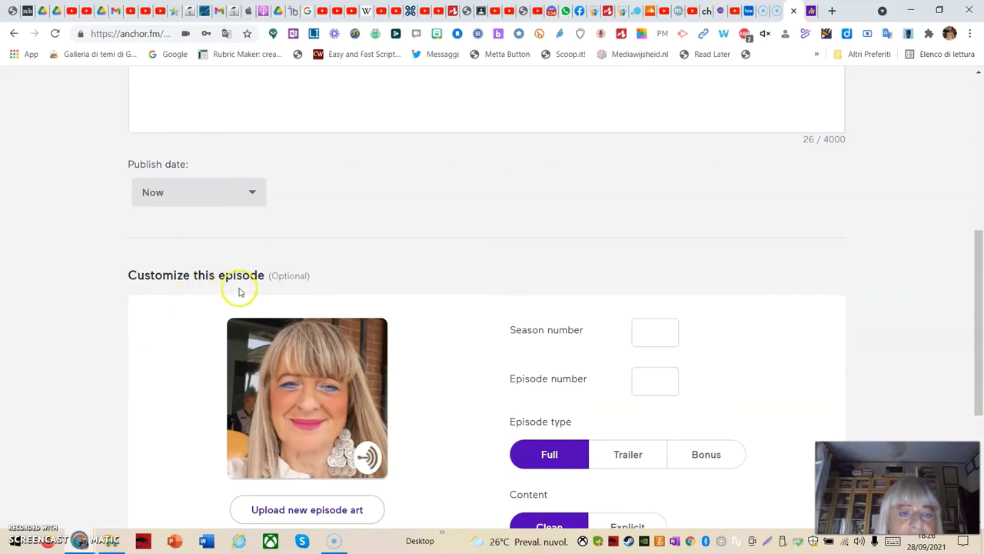
click(655, 327)
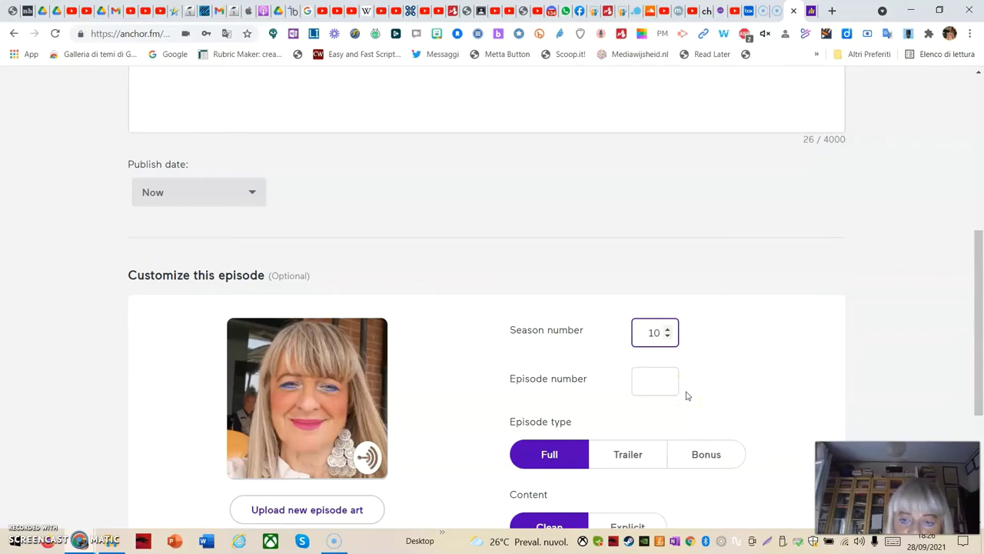
click(652, 381)
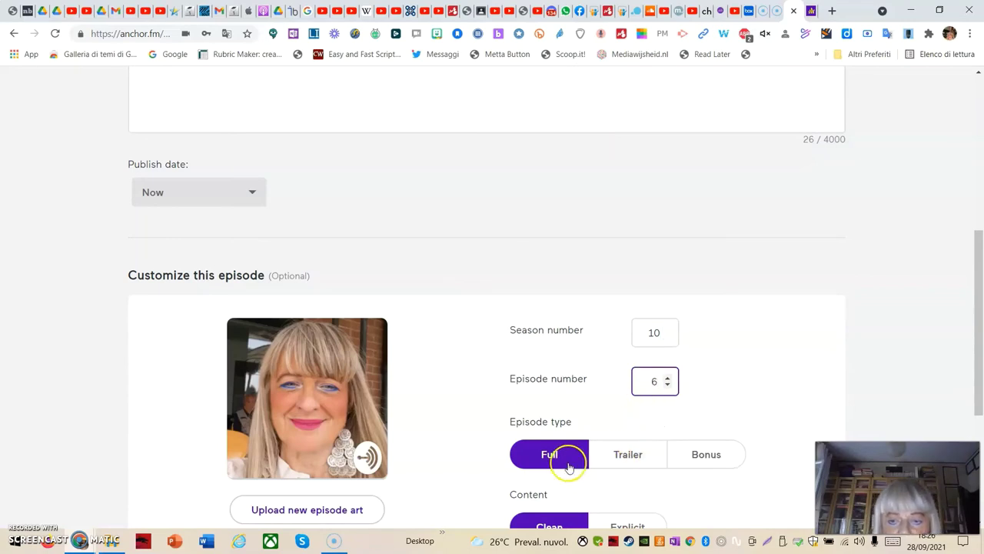
Upload anitel_004.png from the mondi virtuali2021 folder as the new episode art and save its default crop
scroll(561, 381, down, 2)
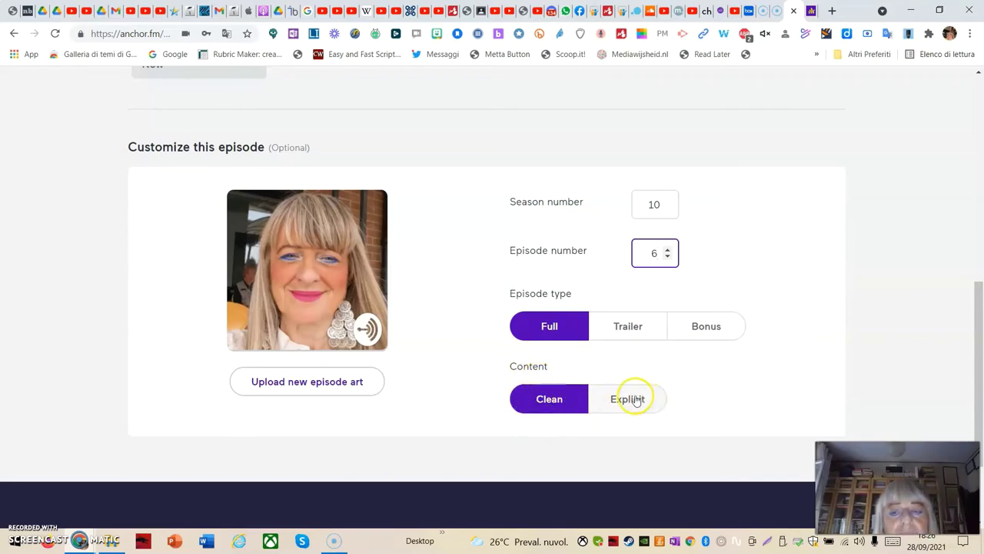
click(294, 388)
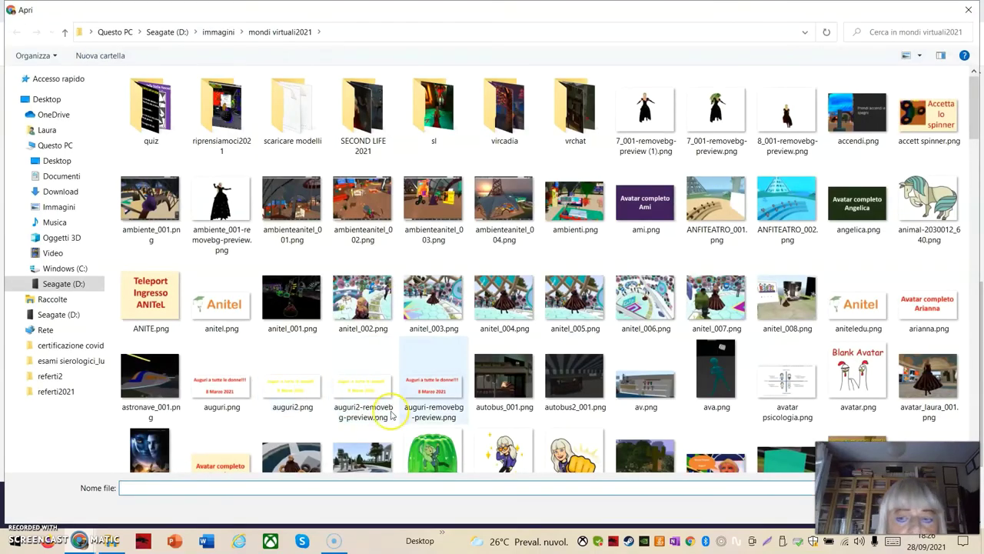
scroll(619, 408, down, 3)
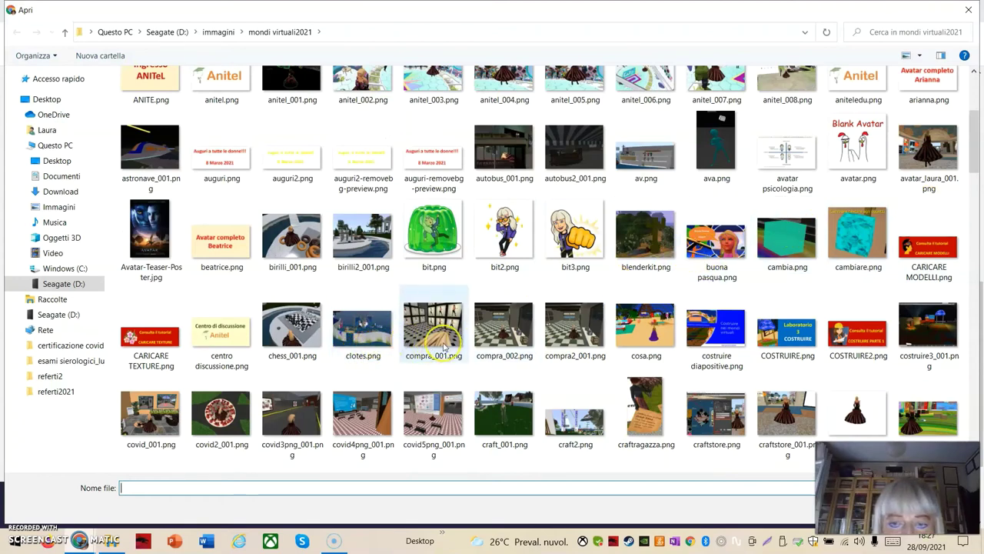
click(665, 335)
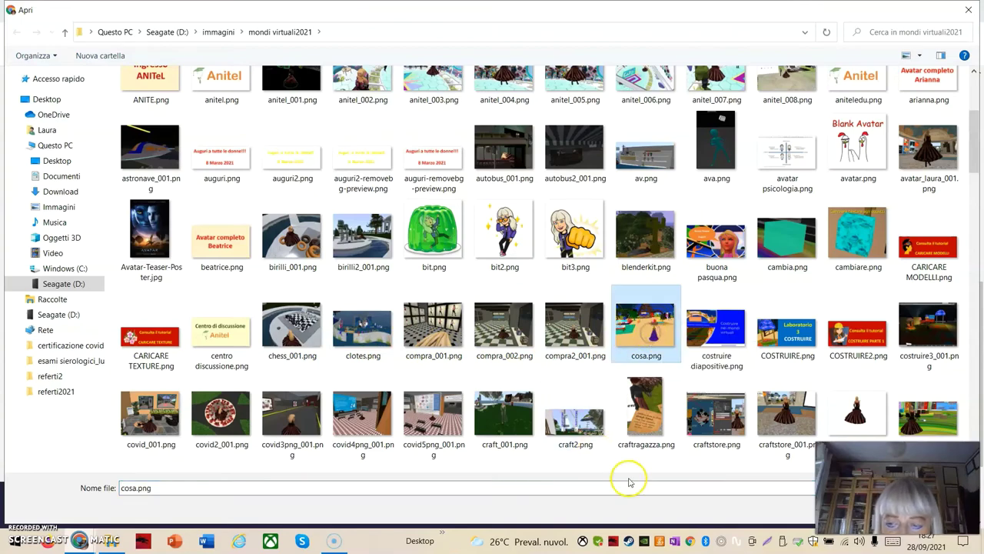
scroll(635, 465, down, 10)
scroll(637, 431, up, 15)
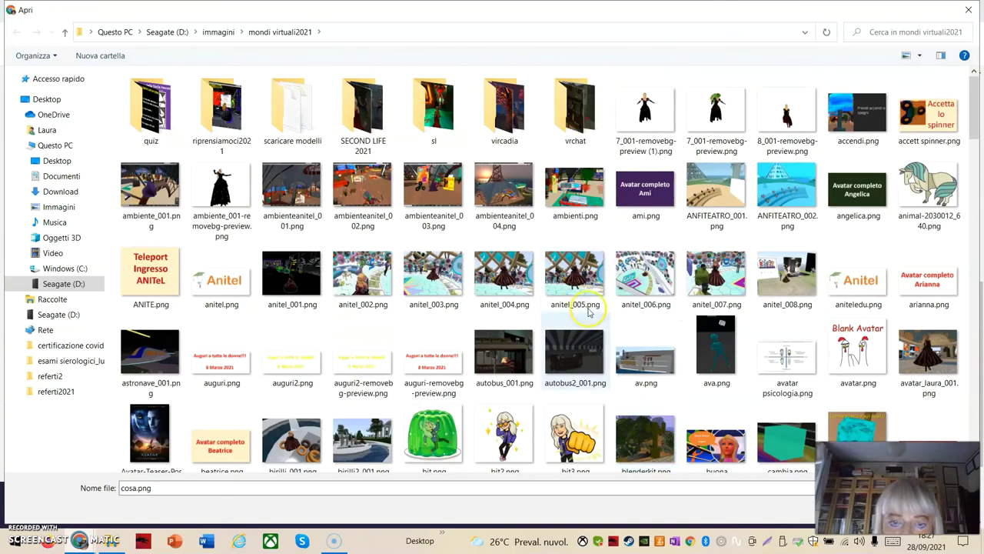
double_click(505, 292)
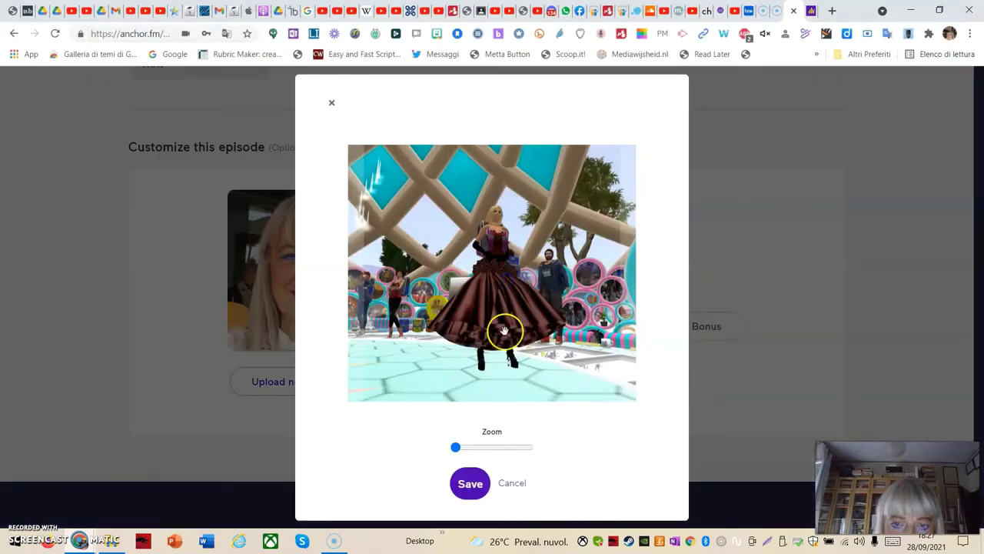
click(471, 484)
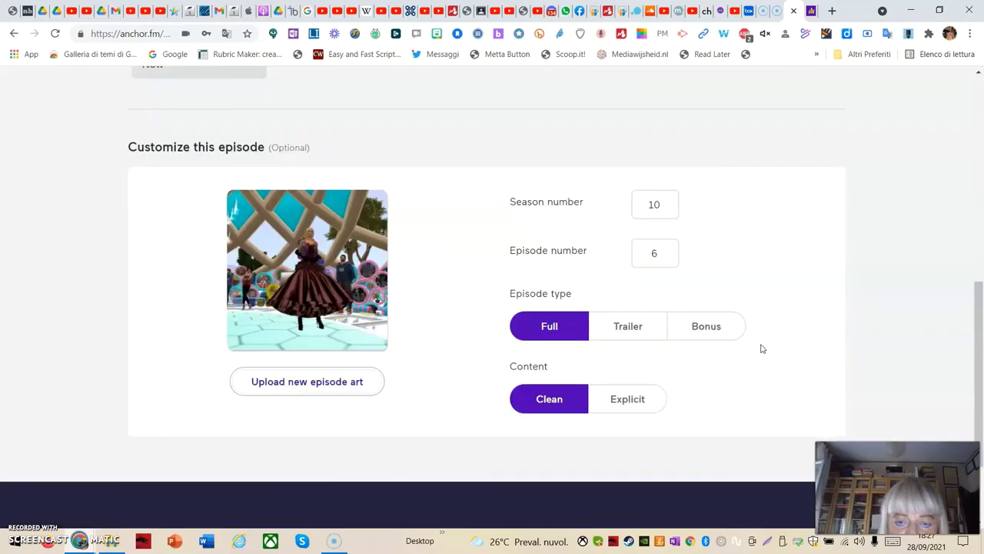
scroll(692, 359, up, 10)
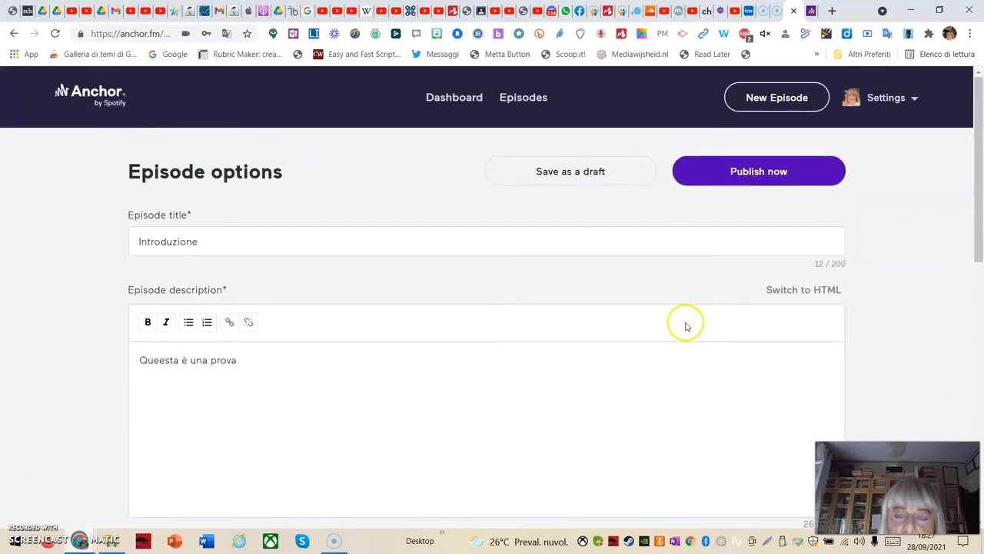
Publish the Introduzione episode and play its complete audio from the episode segments
click(756, 172)
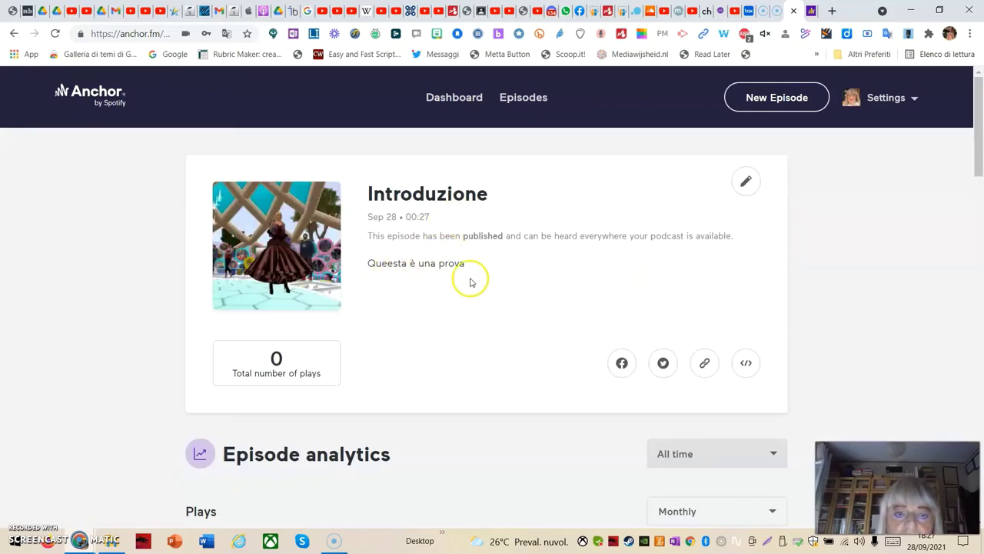
scroll(334, 250, down, 7)
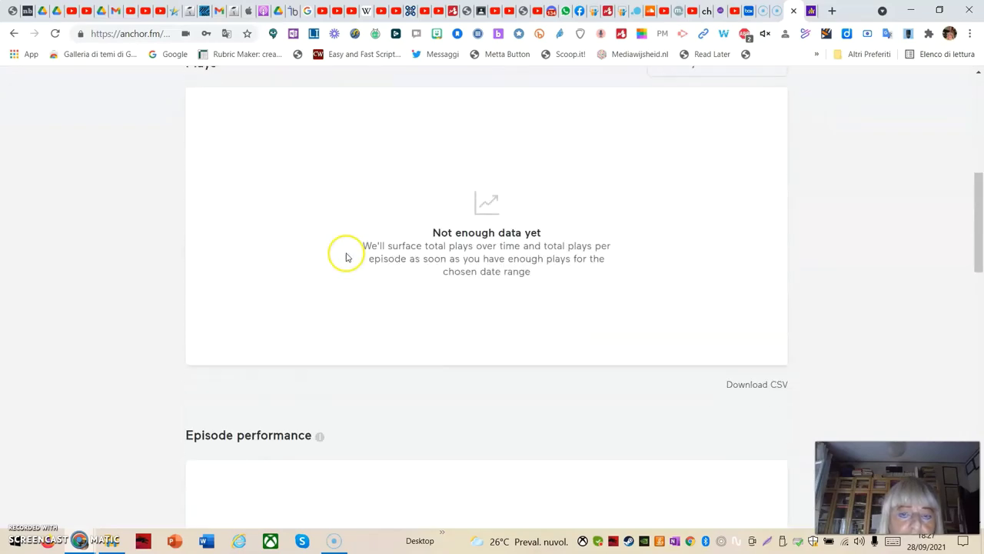
scroll(347, 253, down, 13)
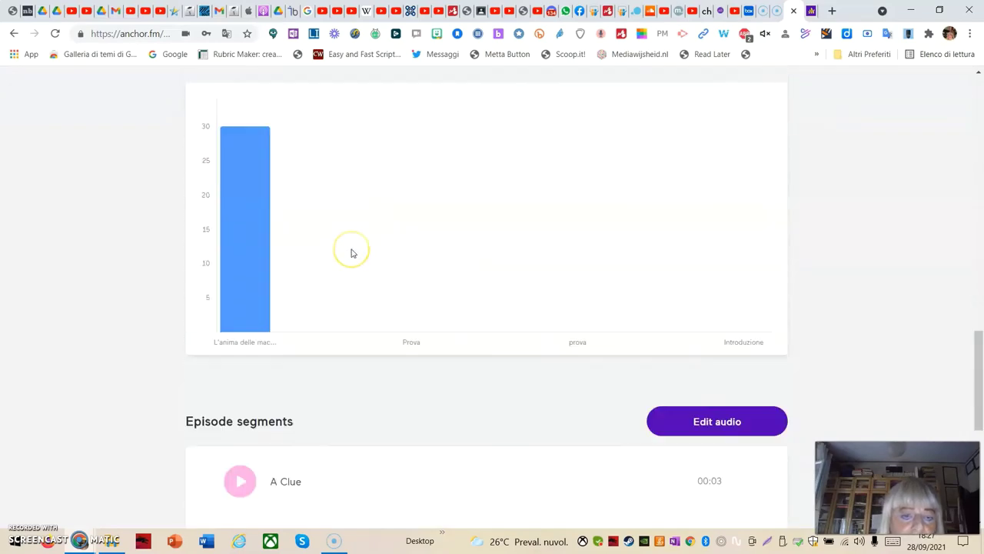
scroll(352, 254, down, 3)
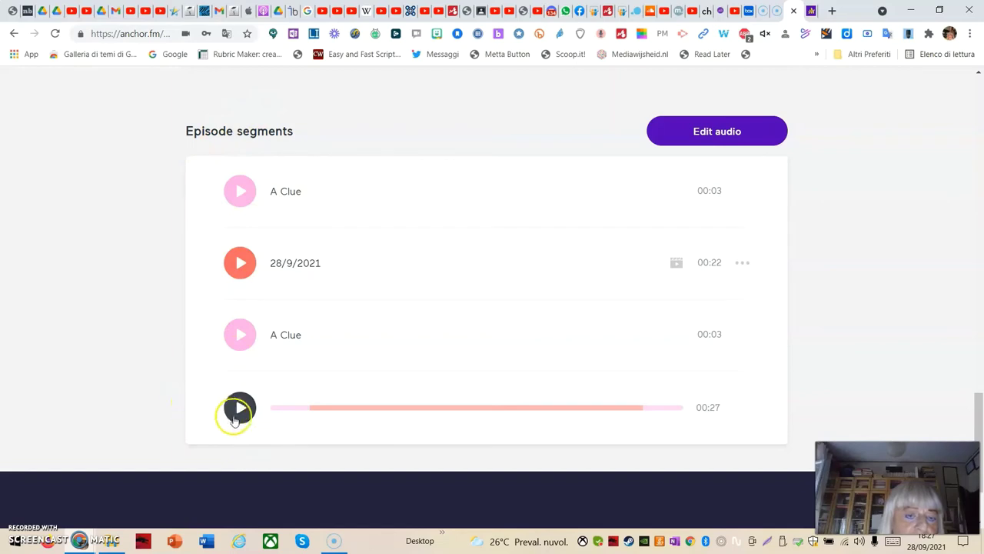
click(234, 413)
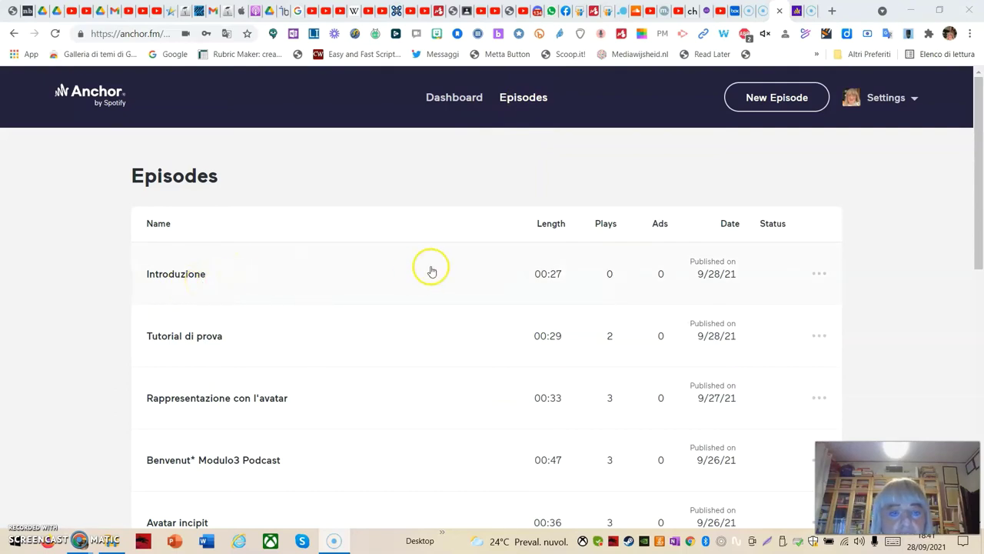
Open the details of the Introduzione episode from the episode list and examine its analytics and audio segments
click(821, 276)
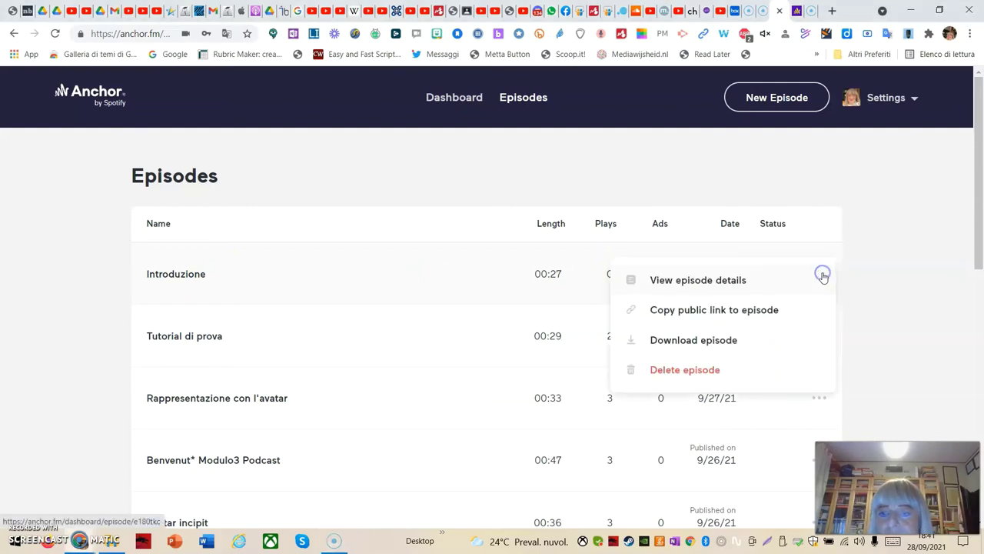
click(698, 277)
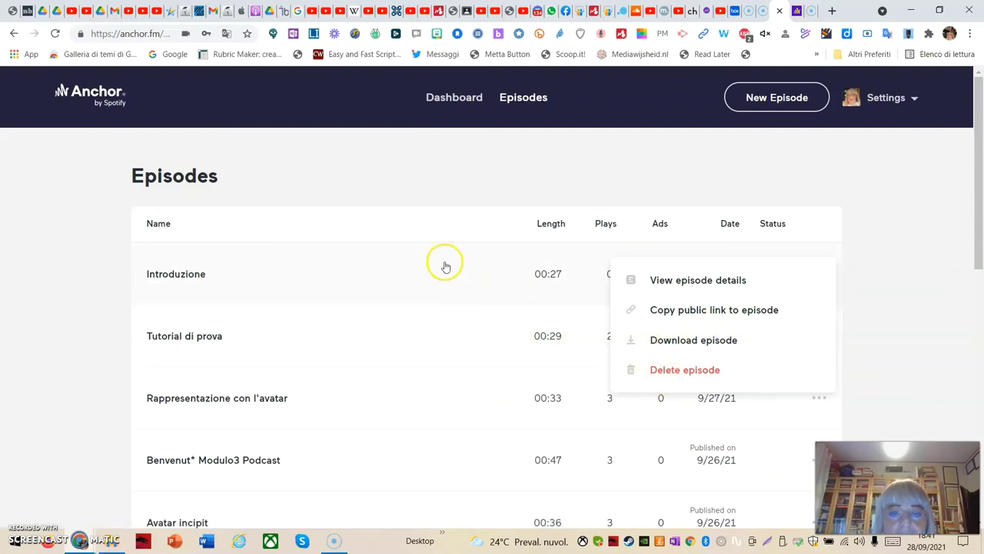
click(173, 278)
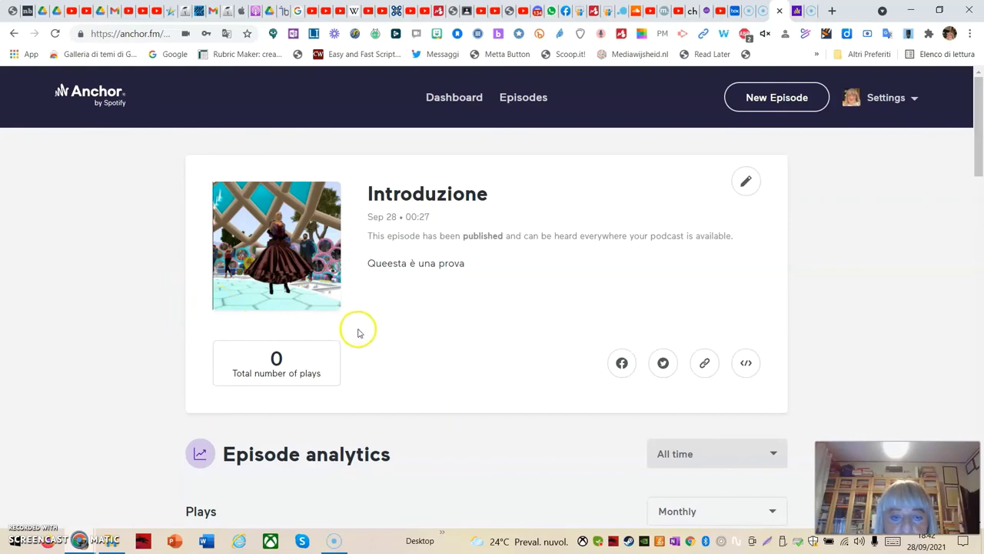
scroll(359, 326, down, 2)
scroll(358, 320, down, 1)
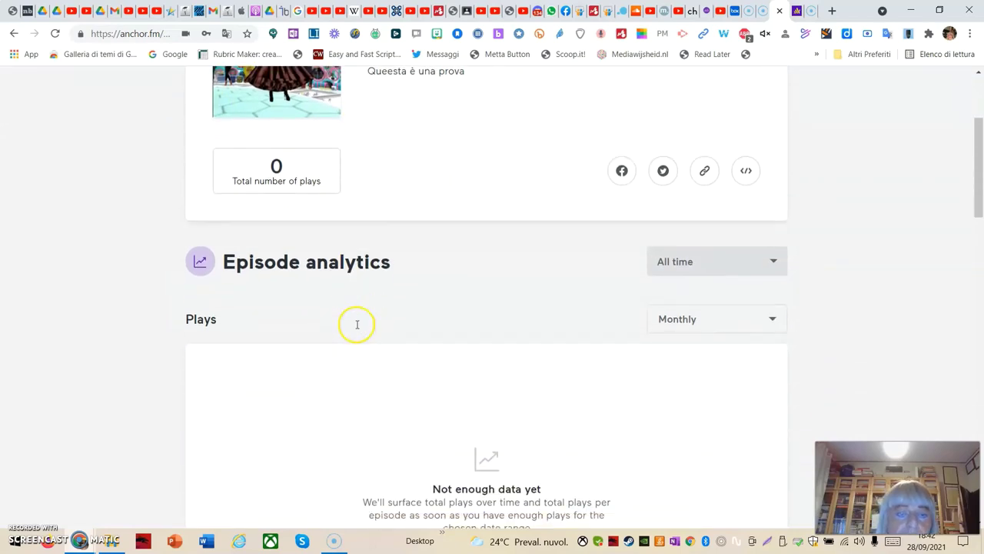
scroll(356, 328, down, 5)
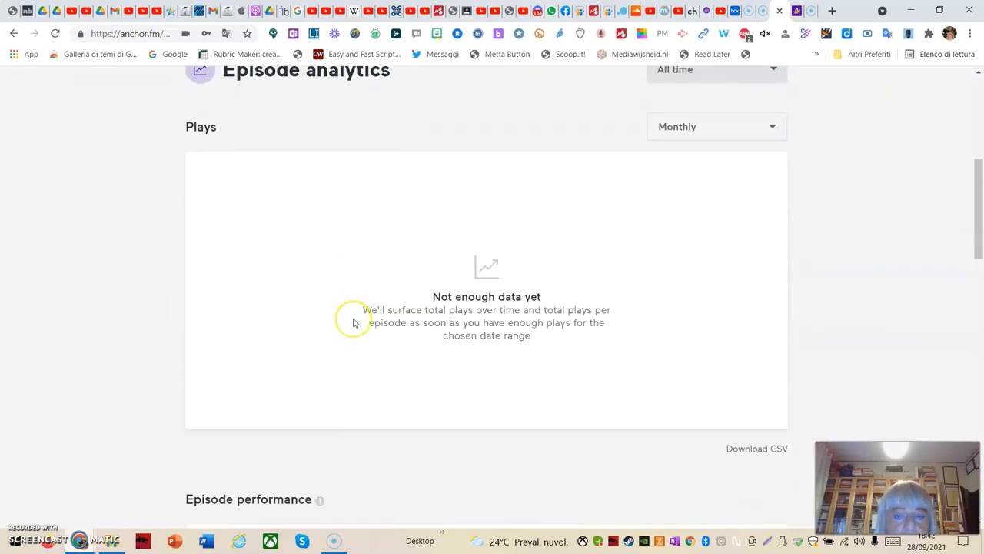
scroll(358, 320, down, 12)
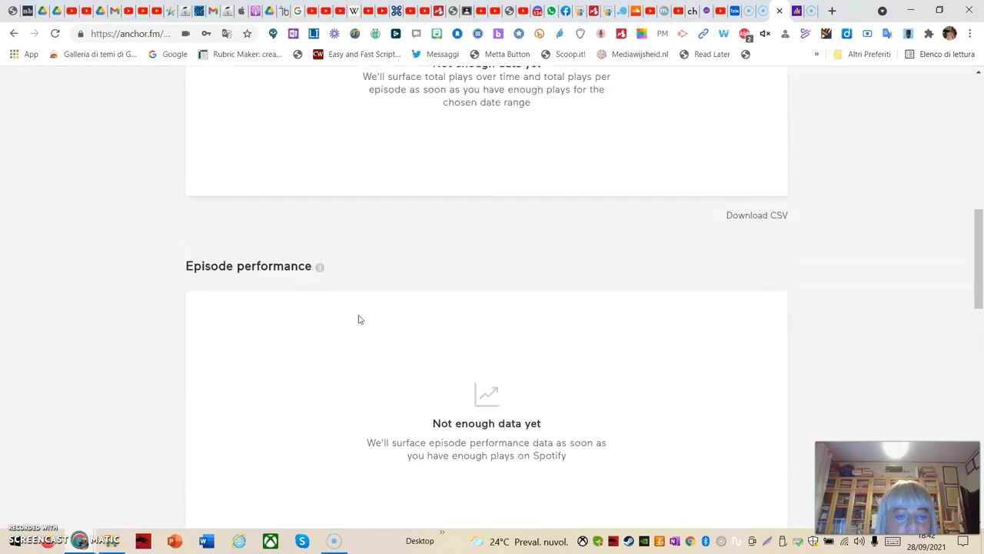
scroll(361, 317, down, 2)
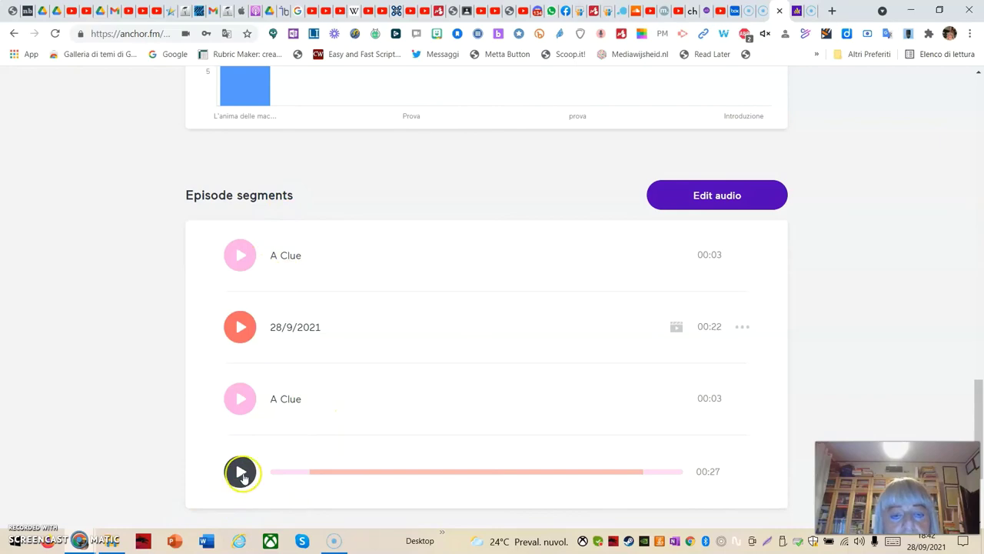
scroll(804, 222, up, 1)
scroll(804, 222, up, 10)
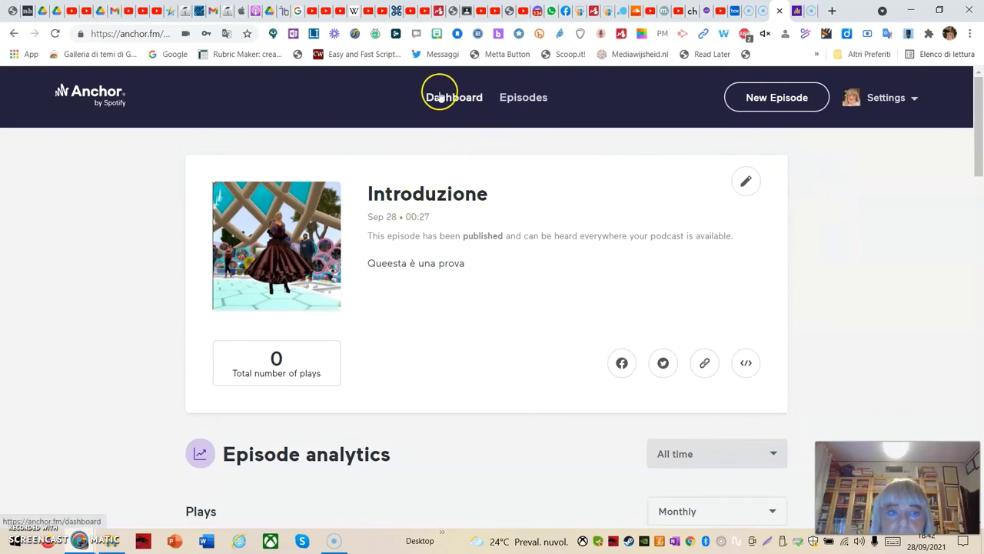
Check the account settings options, and review the podcast profile and play statistics on the dashboard
click(915, 99)
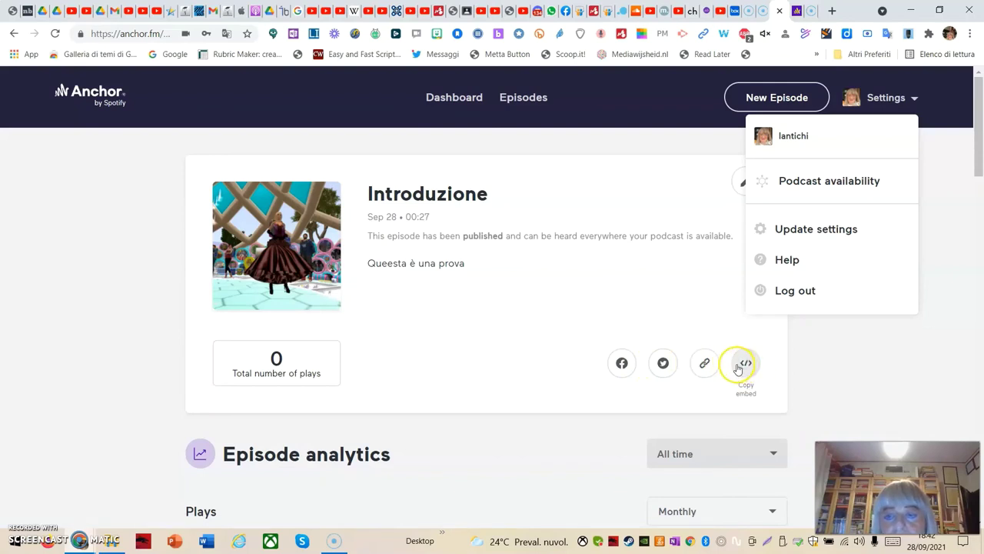
click(938, 178)
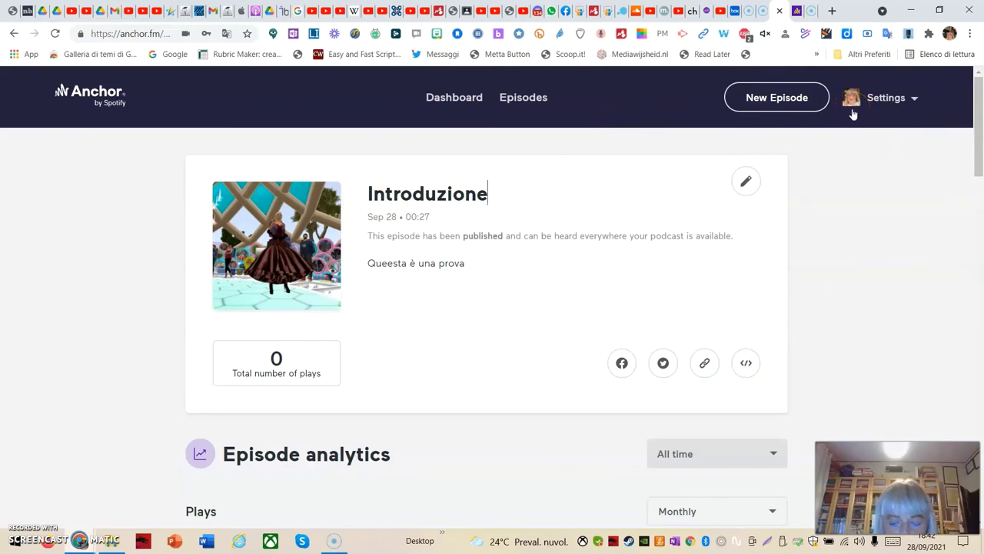
click(454, 98)
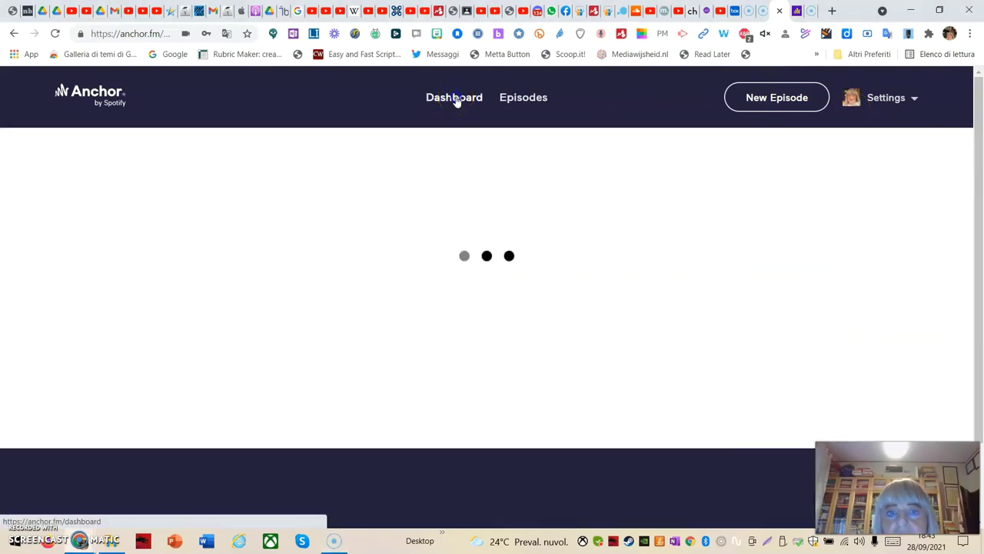
click(455, 104)
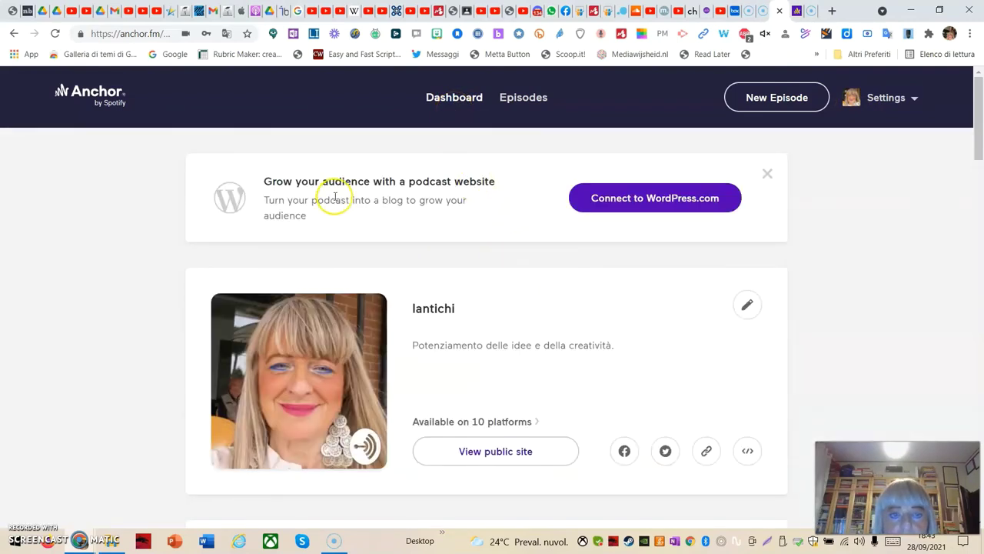
scroll(613, 331, down, 1)
scroll(613, 331, down, 1)
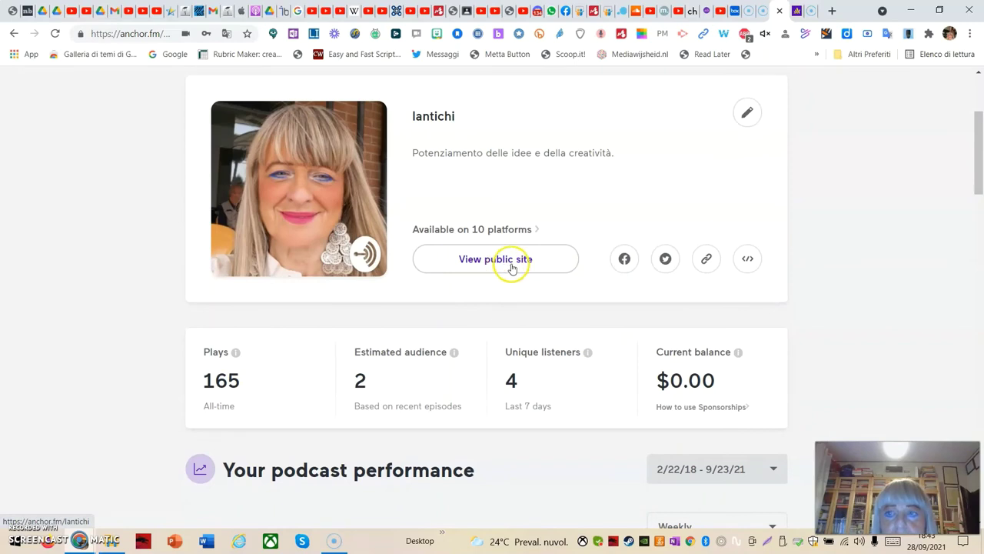
scroll(543, 264, up, 1)
scroll(543, 267, up, 1)
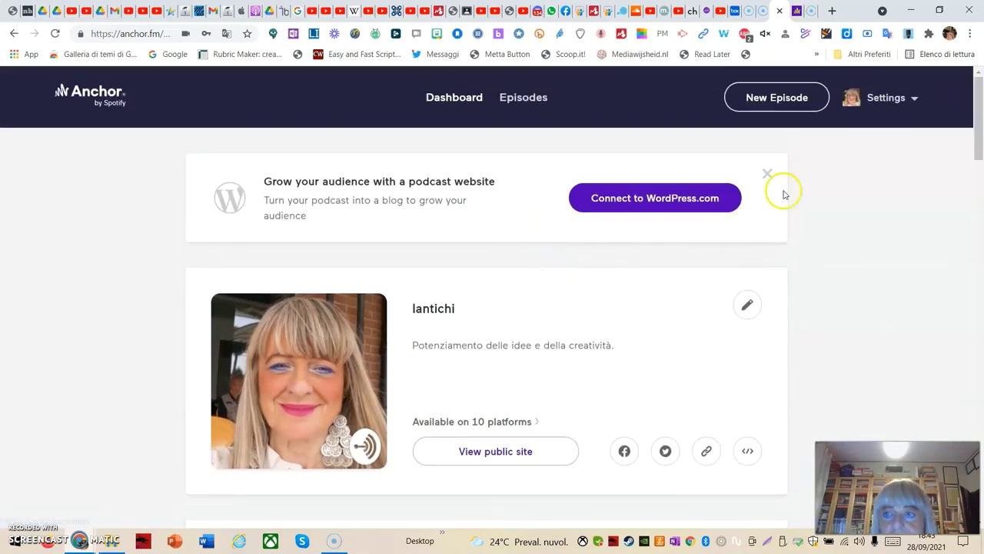
Open the podcast's public site and examine its listening platforms and the Introduzione episode entry
click(915, 100)
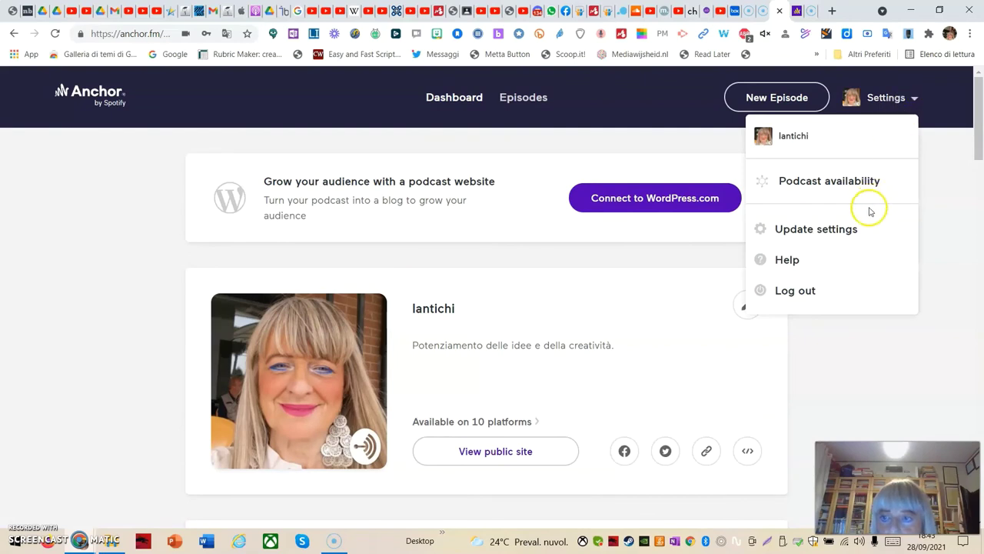
click(489, 459)
click(489, 460)
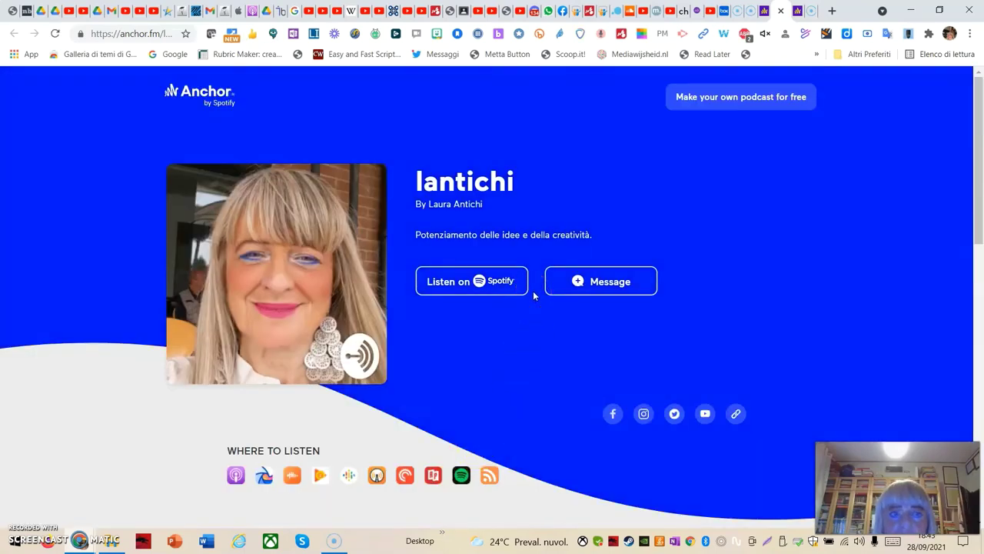
scroll(536, 293, down, 2)
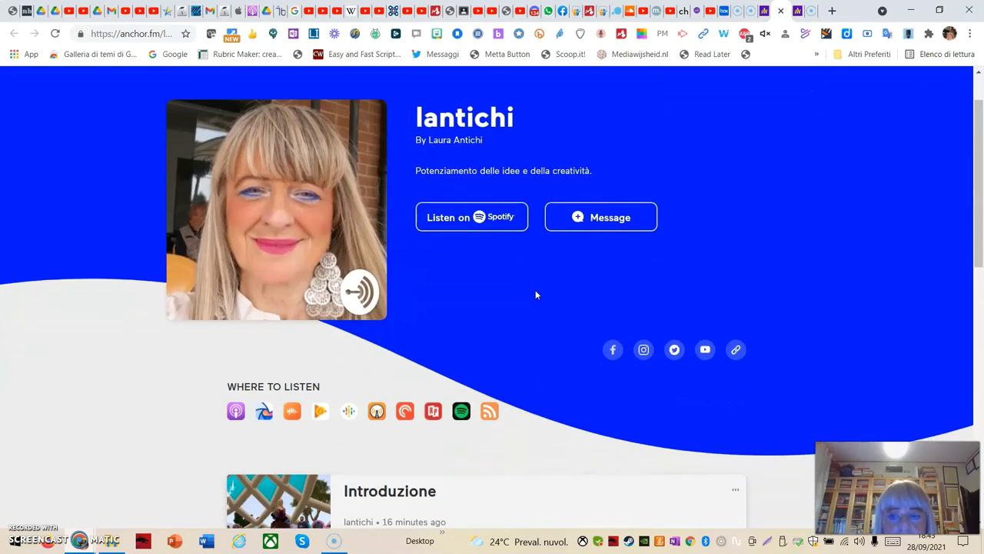
click(418, 405)
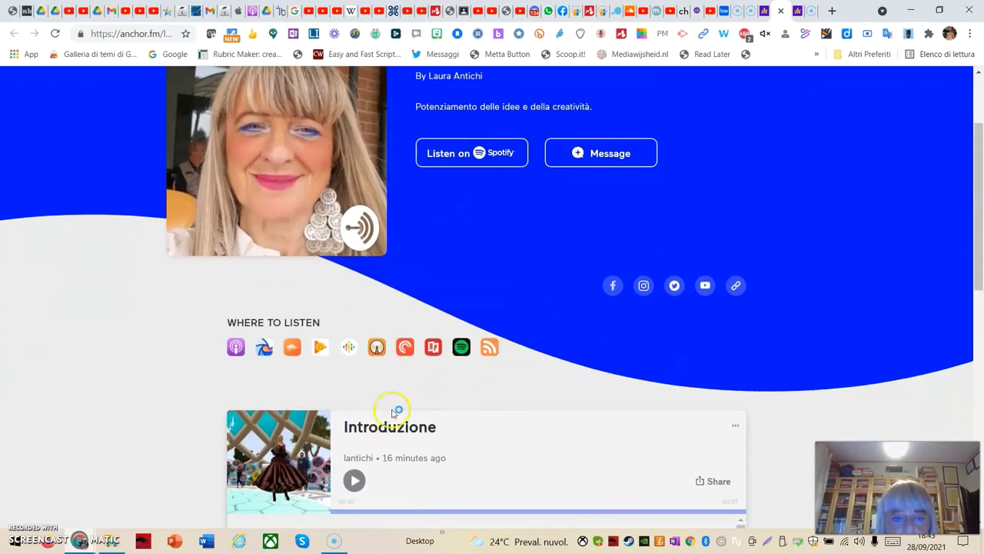
scroll(421, 446, down, 2)
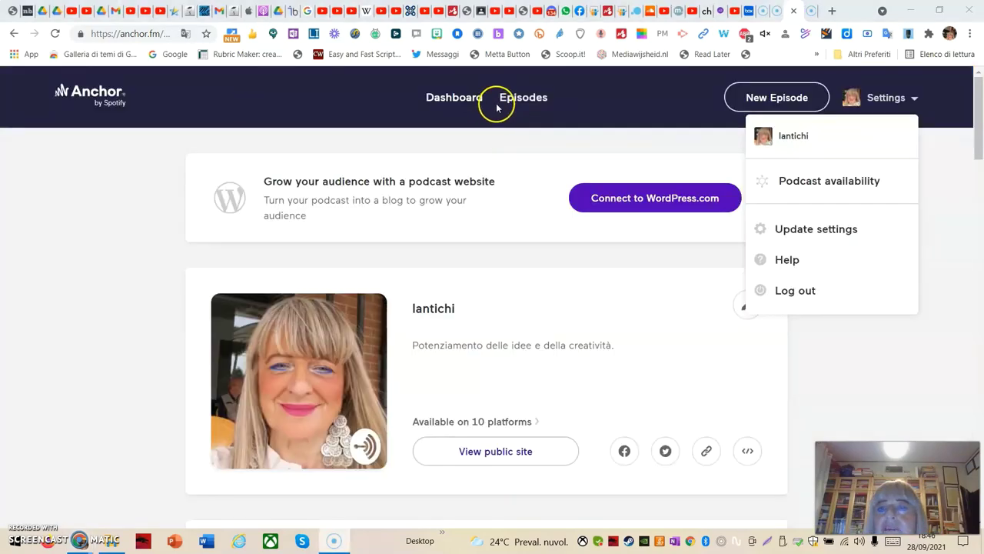
Open the podcast availability page and examine the Spotify and Anchor links, the RSS distribution and the listed platforms
click(685, 110)
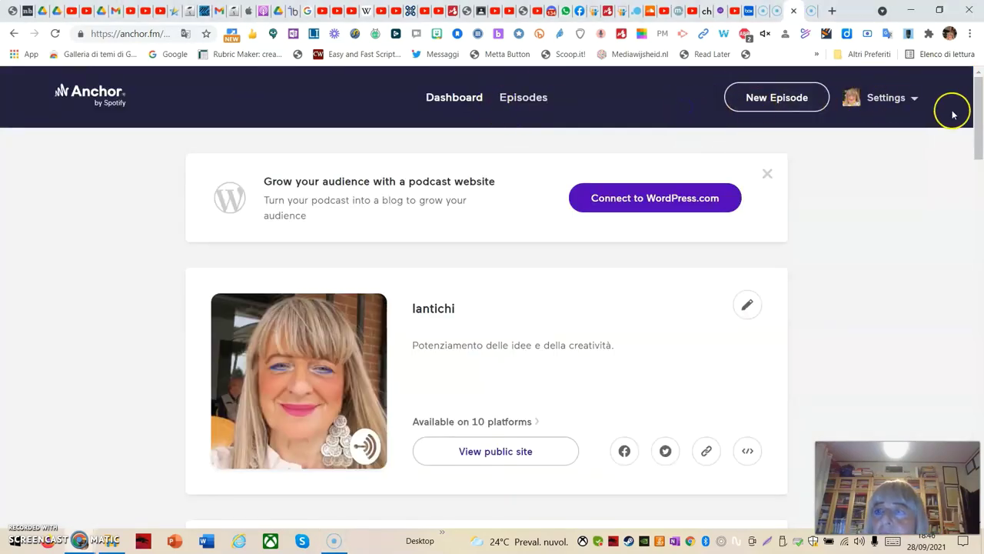
click(917, 101)
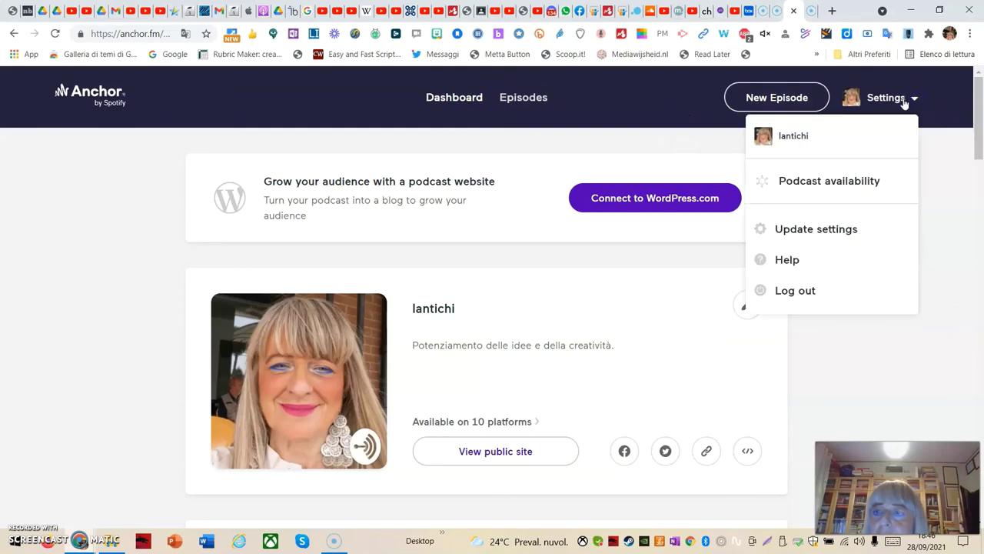
click(819, 185)
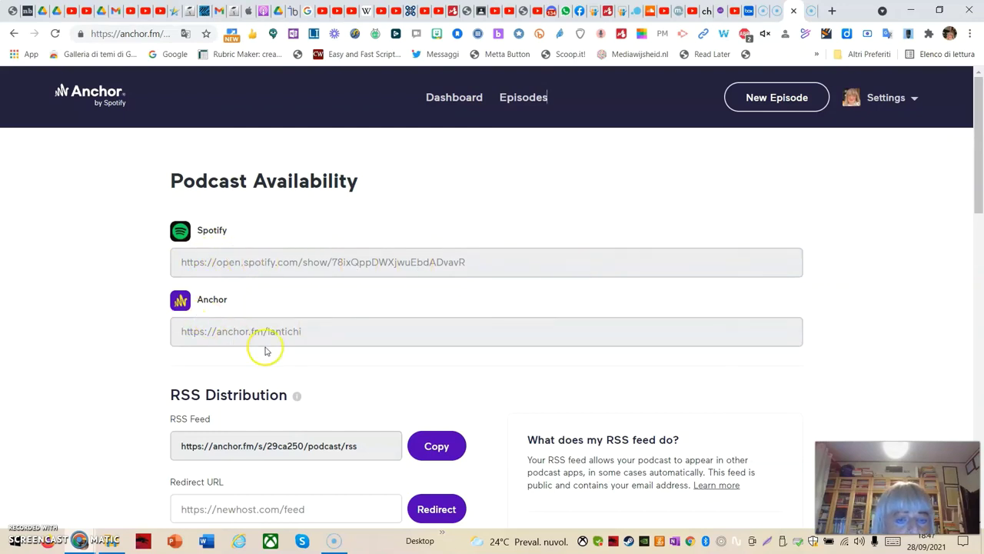
scroll(269, 342, down, 1)
scroll(273, 339, down, 1)
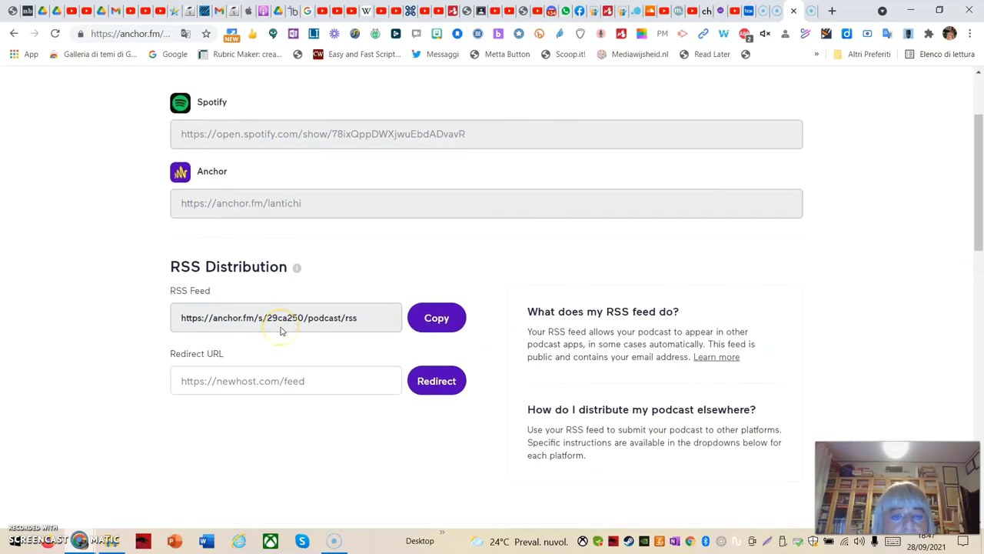
scroll(281, 330, down, 4)
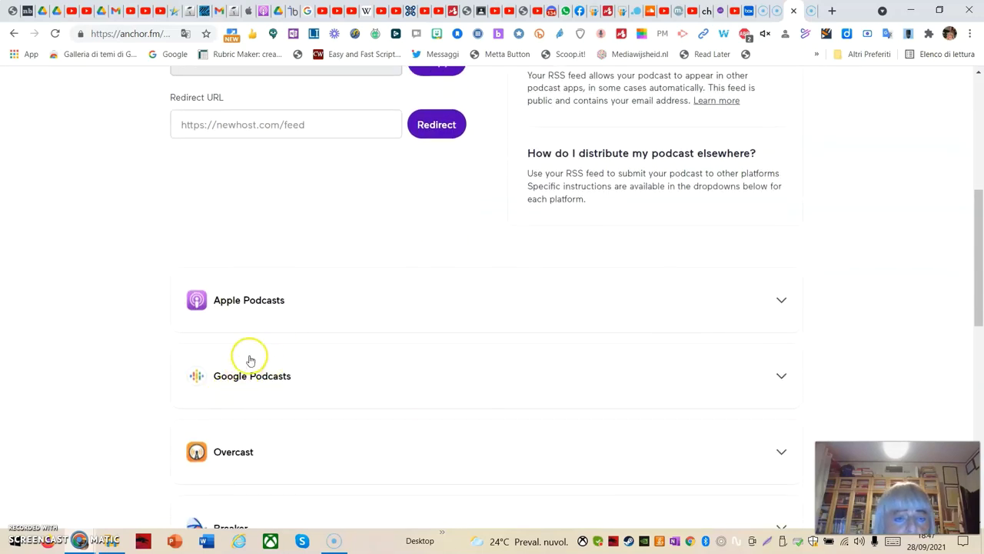
scroll(240, 392, down, 3)
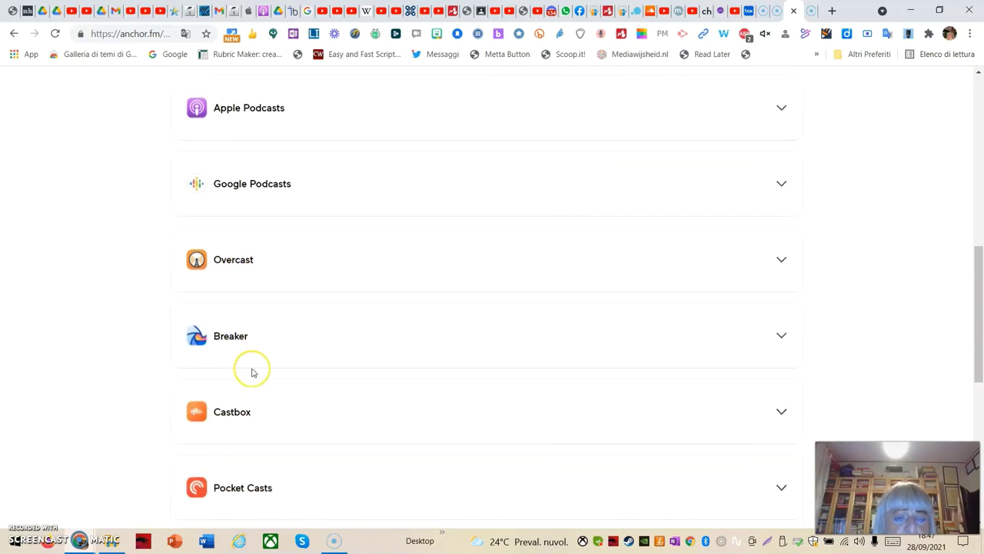
scroll(254, 373, down, 5)
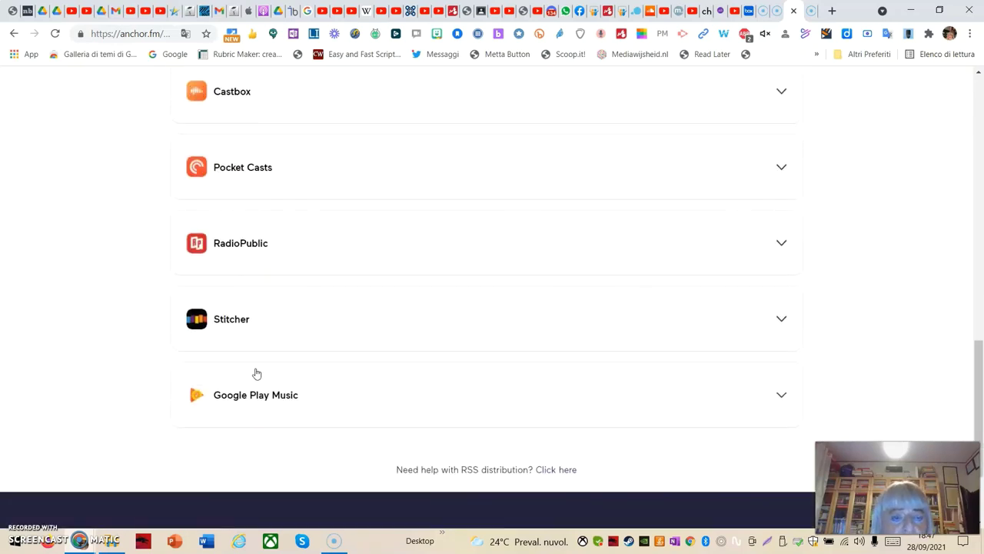
scroll(257, 374, up, 10)
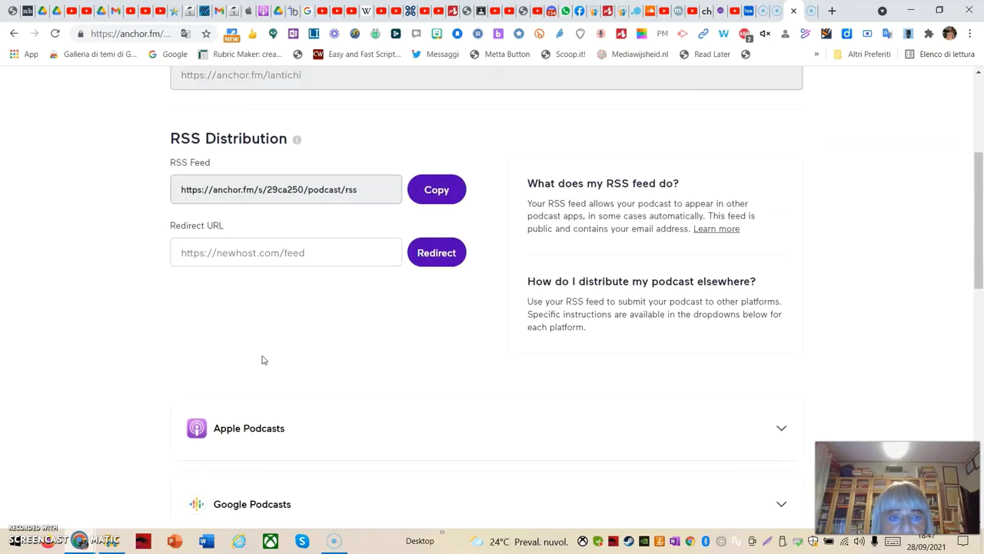
Expand the Apple Podcasts entry to view its link, and return to the RSS feed address
click(452, 482)
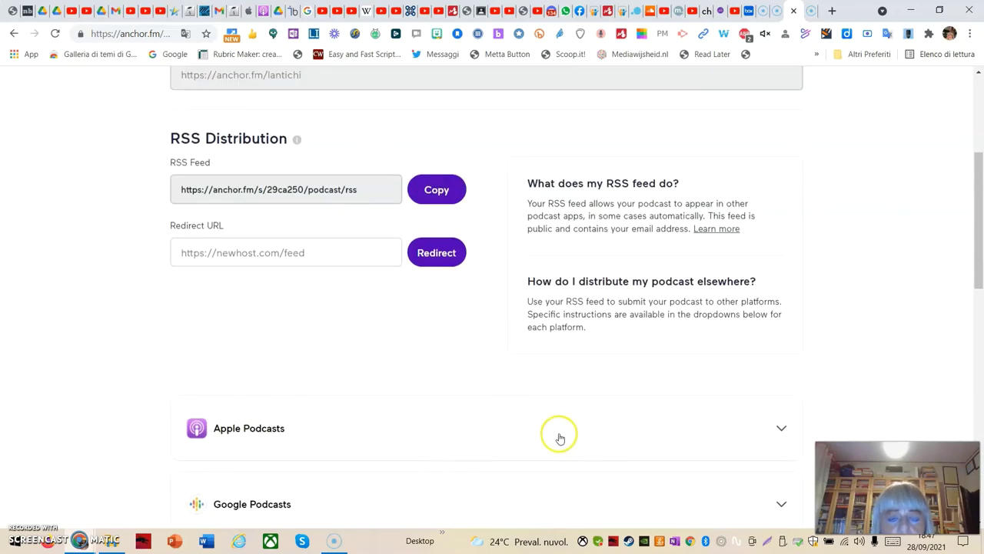
click(781, 430)
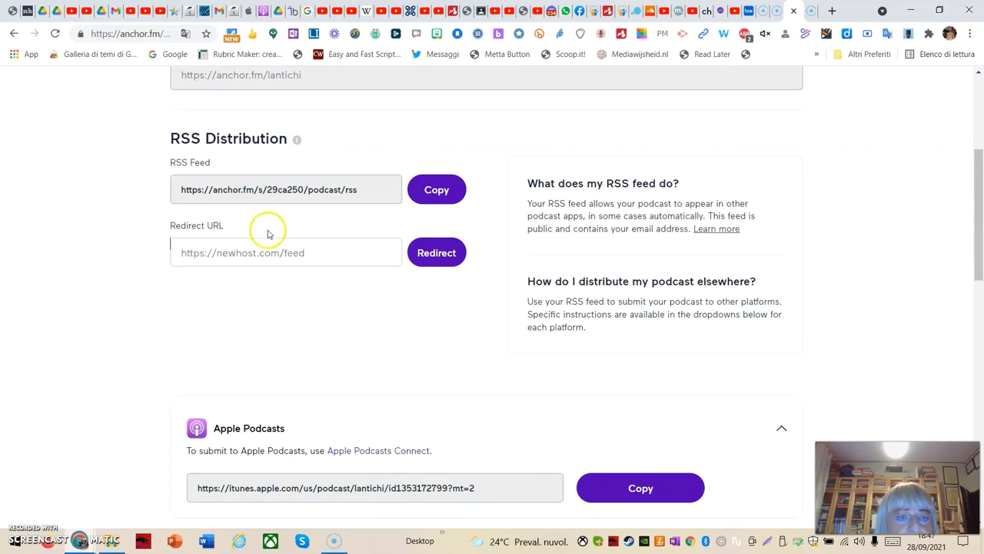
scroll(270, 261, up, 2)
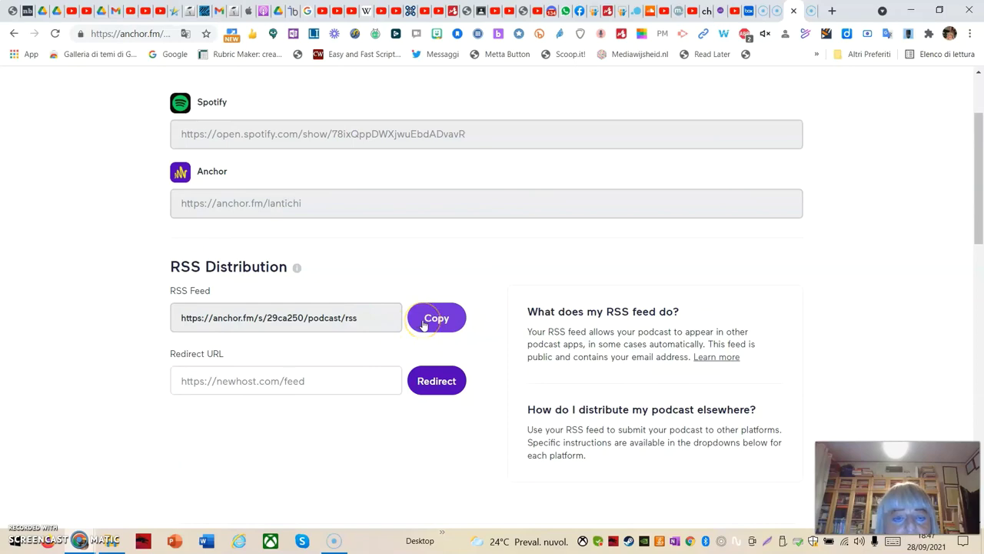
Review the remaining distribution platforms on the availability page, from Apple Podcasts down to Google Play Music
scroll(366, 391, down, 6)
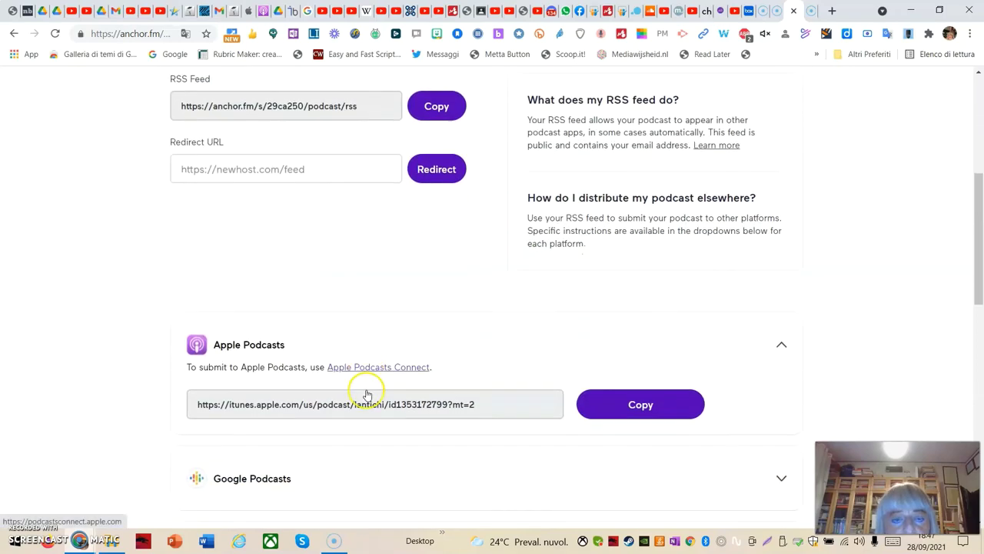
scroll(377, 391, down, 3)
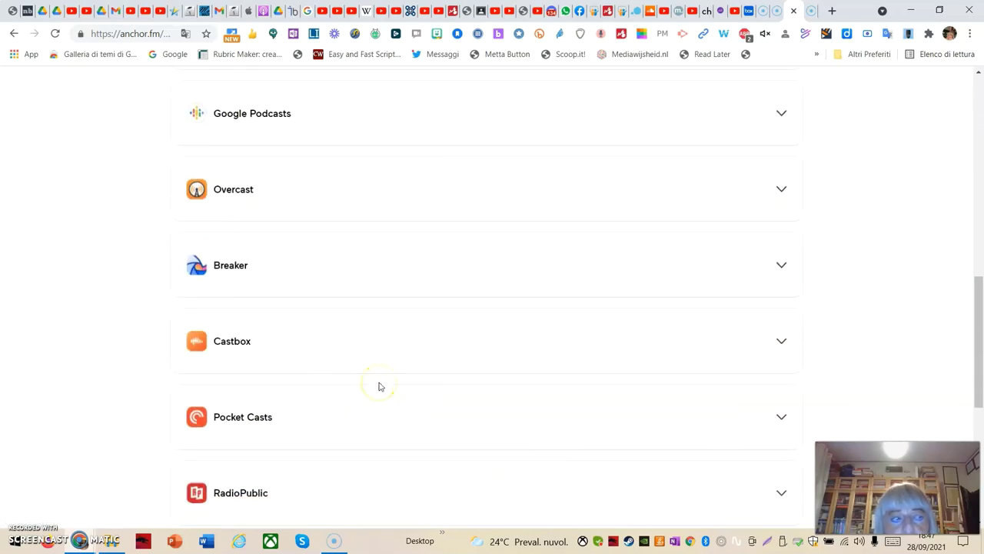
scroll(381, 383, down, 6)
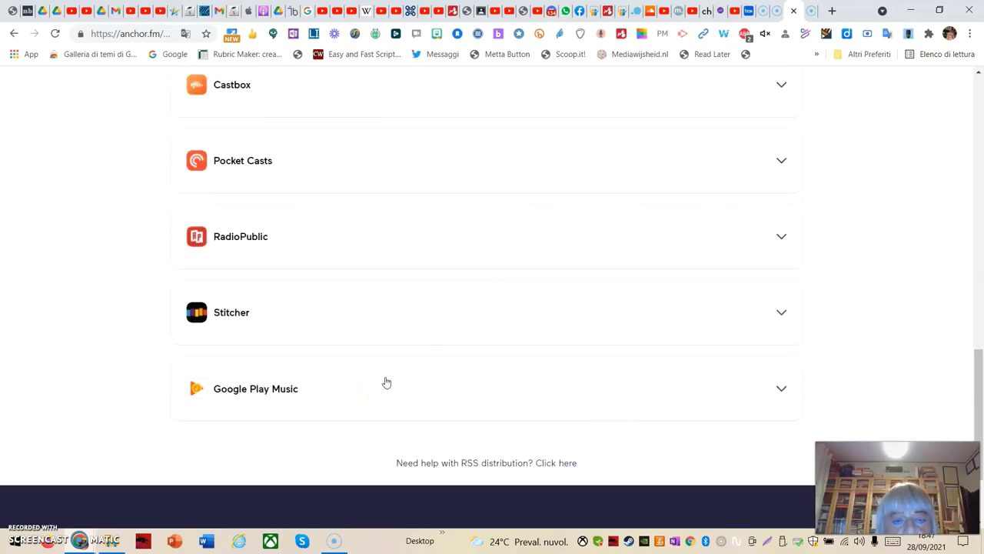
scroll(387, 383, up, 15)
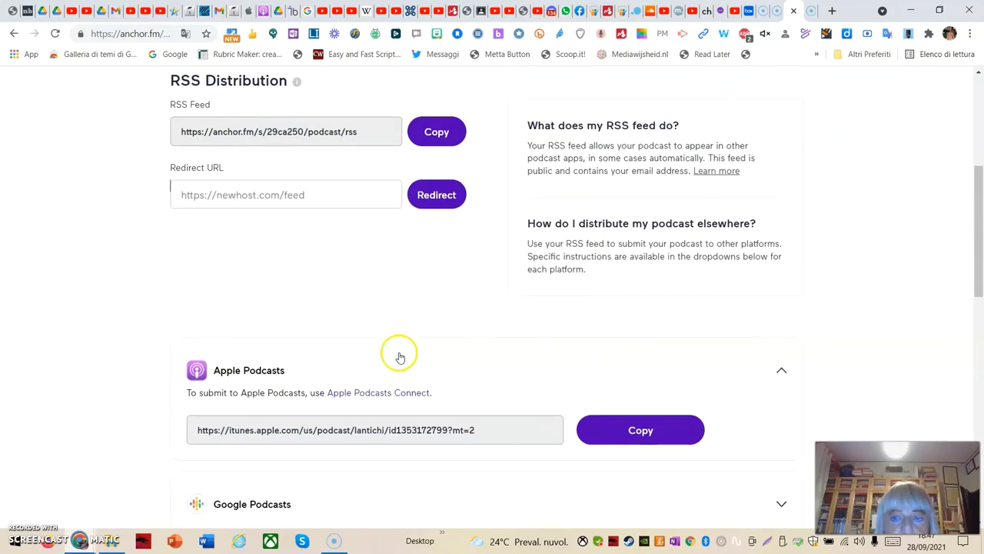
scroll(398, 356, up, 8)
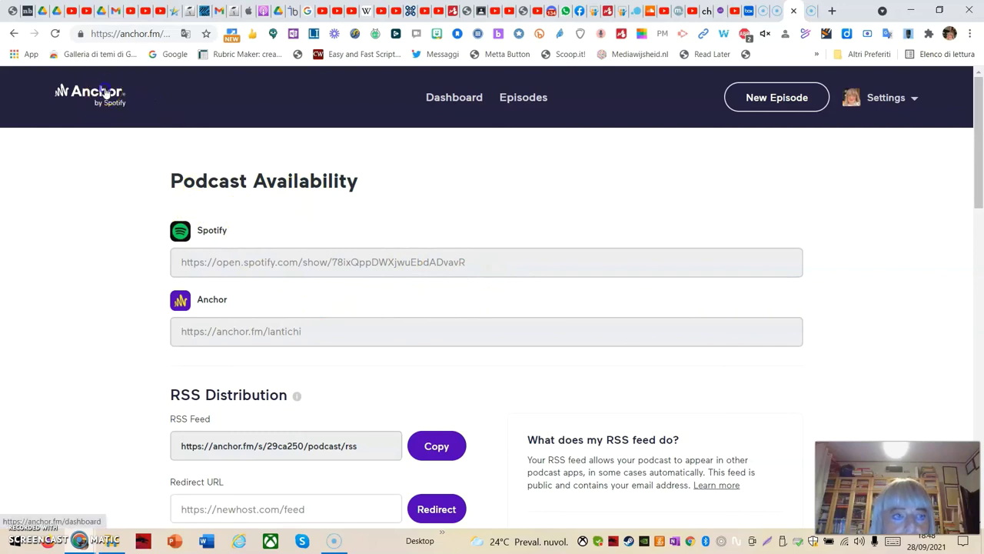
Return to the dashboard, open the podcast's public site and look through its list of published episodes
click(102, 102)
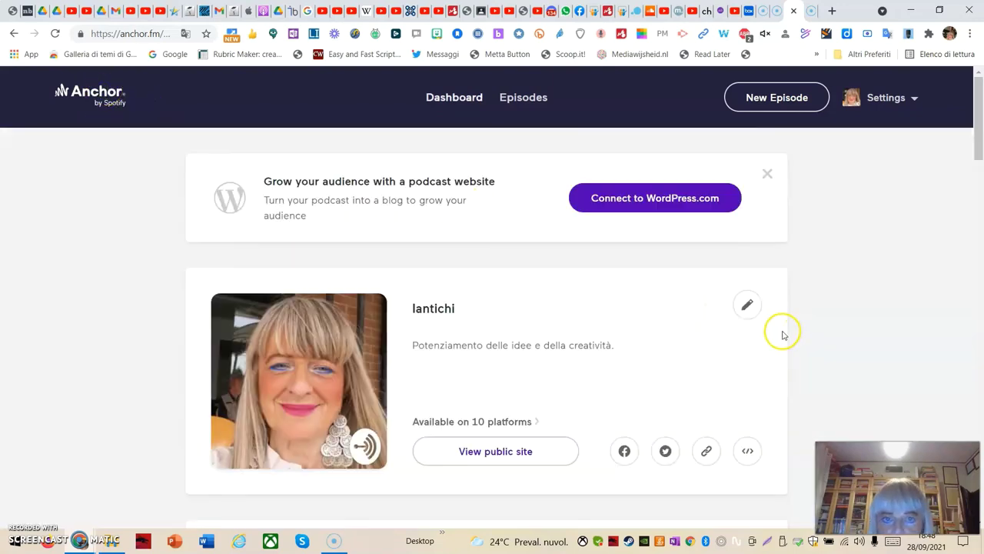
click(483, 451)
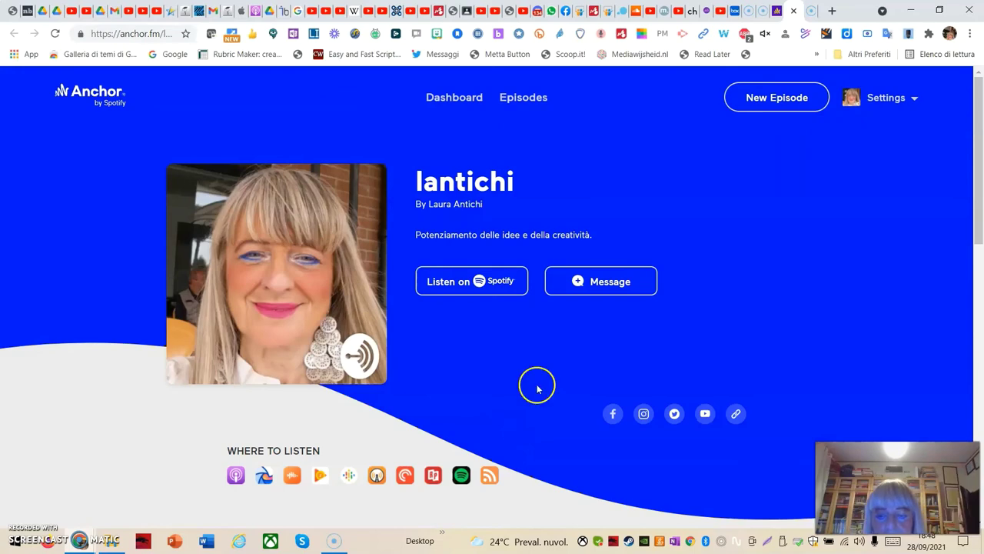
scroll(649, 323, down, 5)
scroll(659, 289, down, 5)
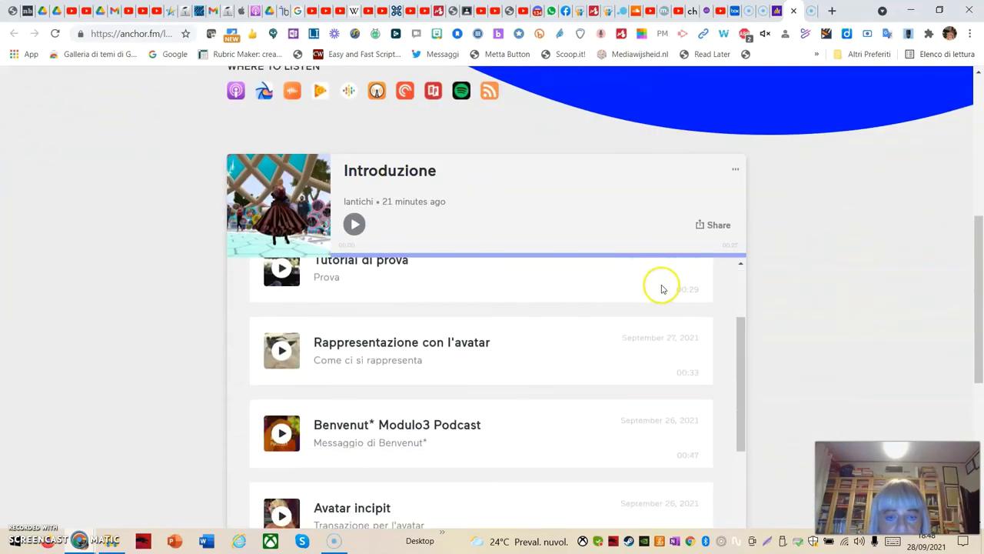
scroll(683, 269, up, 5)
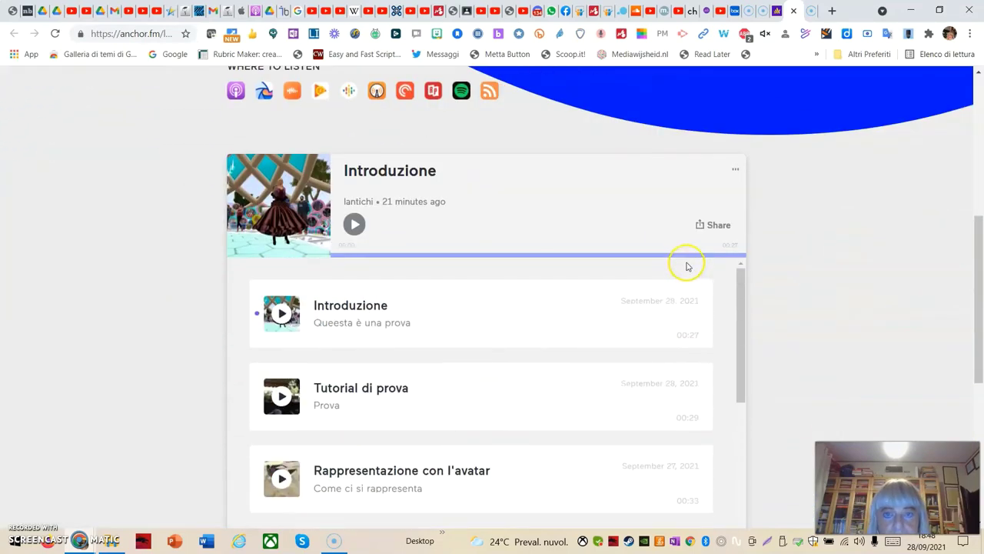
scroll(685, 246, up, 3)
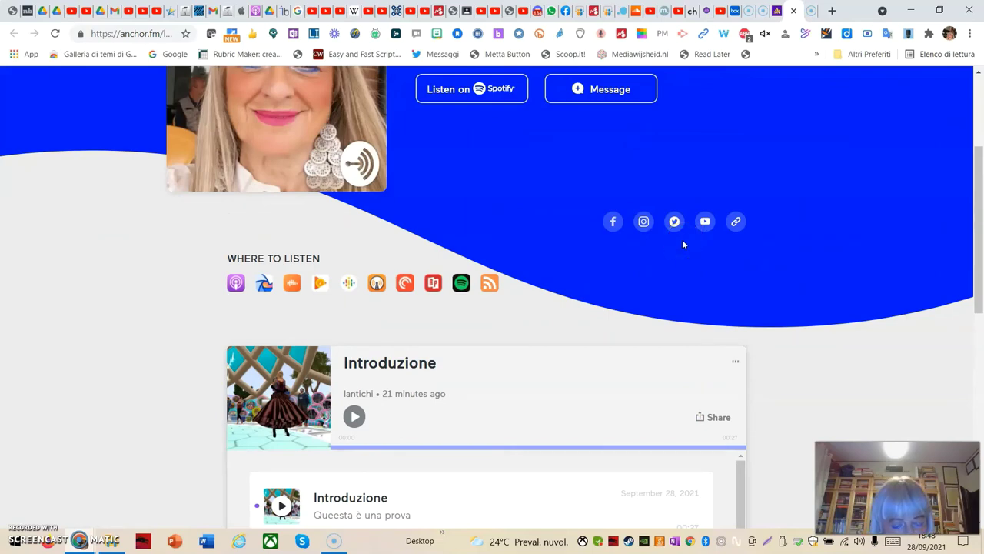